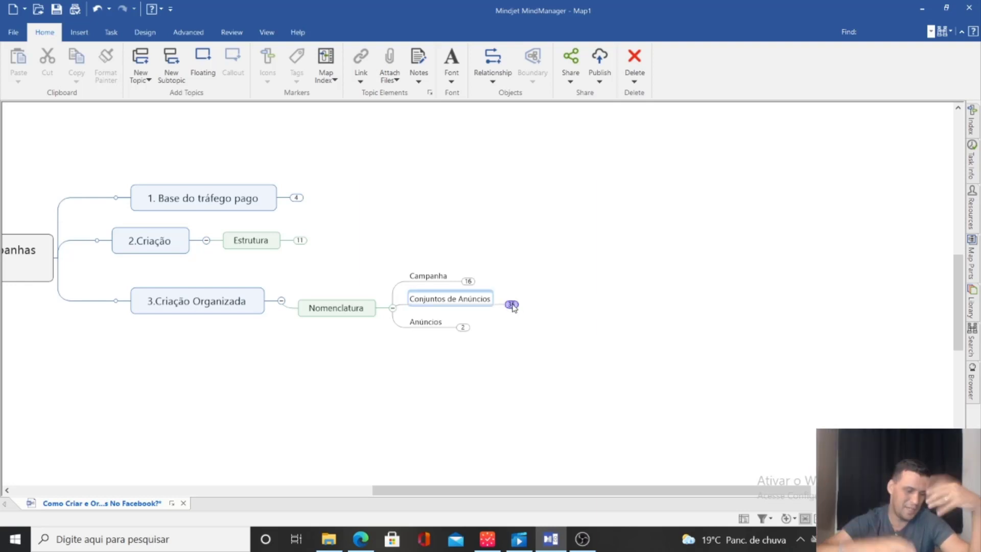
# - Expand Conjuntos de Anúncios and collapse its Exclusão de público, Posicionamento, Número, Nomenclatura, Pra quem? and Exemplo branches
pyautogui.click(512, 305)
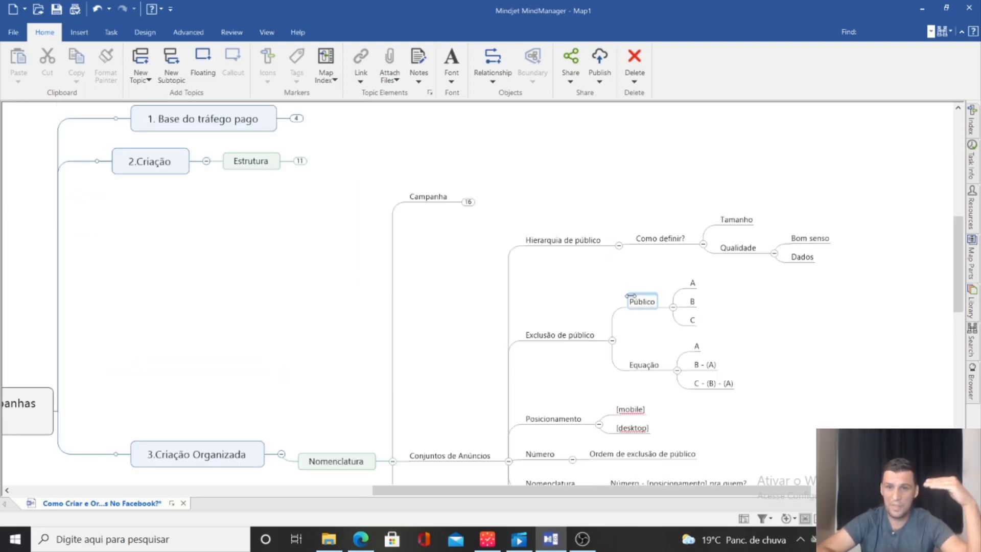
pyautogui.click(613, 340)
pyautogui.click(599, 368)
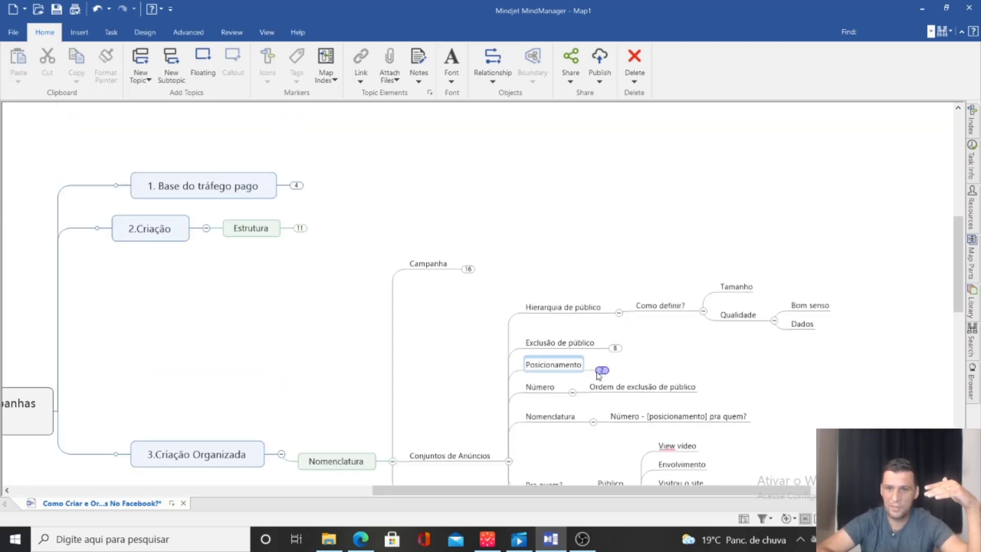
pyautogui.click(573, 393)
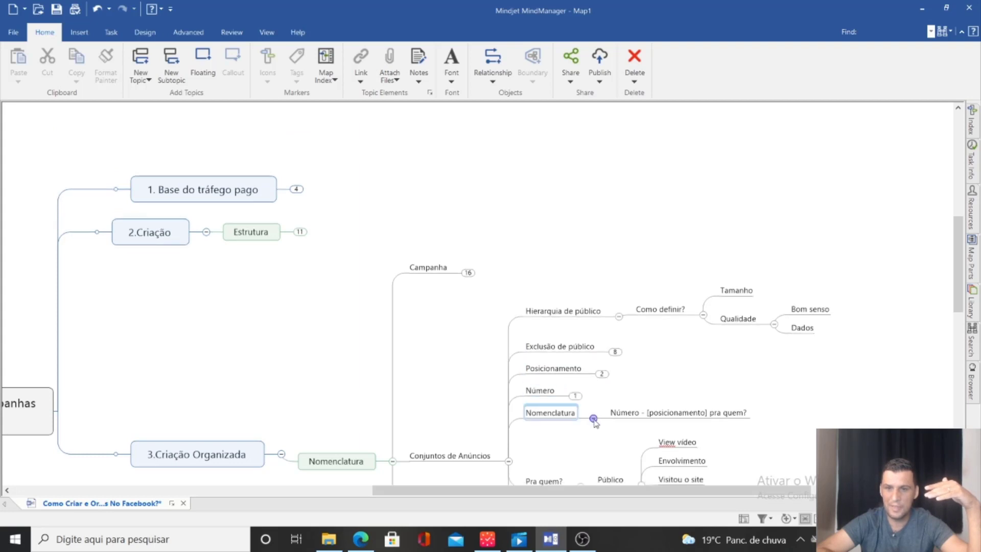
pyautogui.click(593, 422)
pyautogui.click(580, 329)
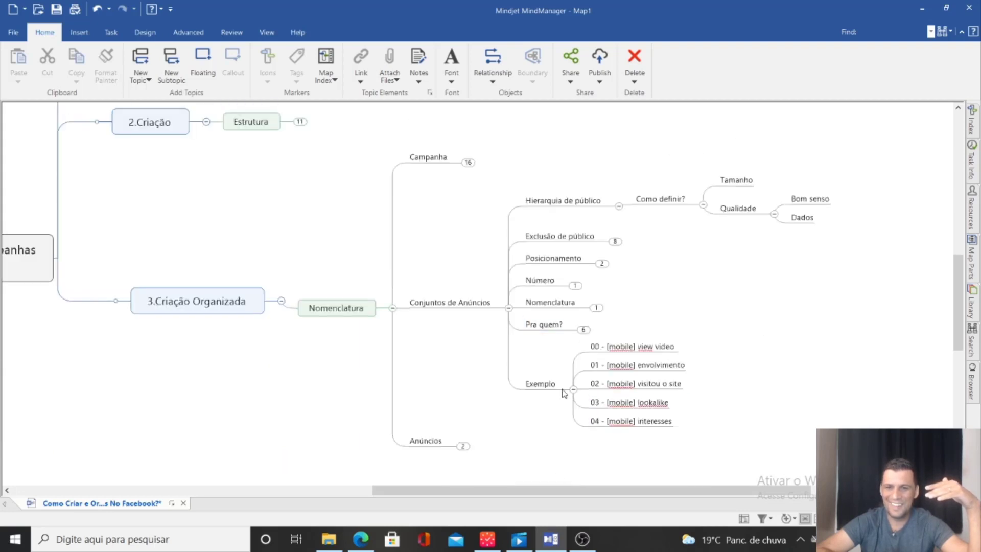
pyautogui.click(576, 387)
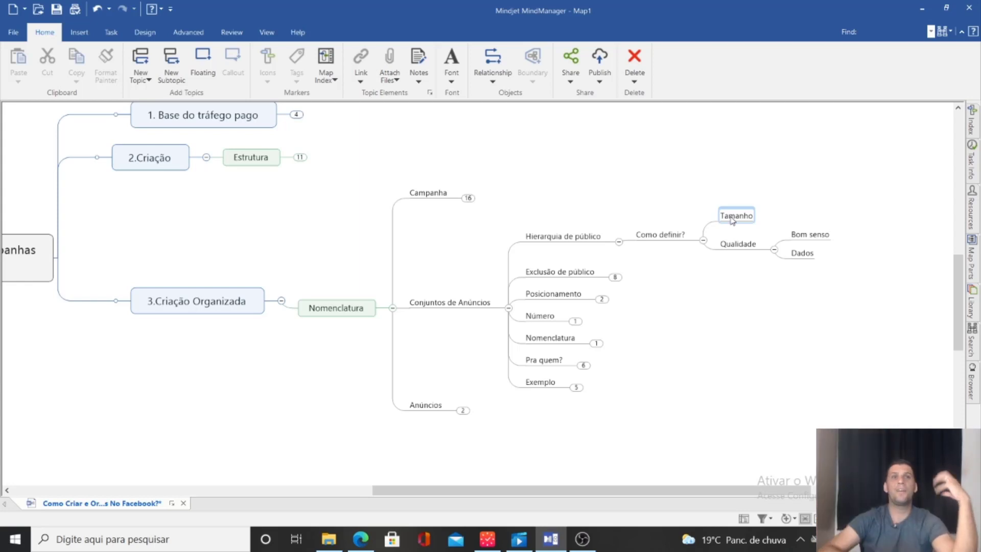
# - Highlight the Qualidade, Dados and Tamanho topics in turn and expand the Exclusão de público branch
pyautogui.click(738, 247)
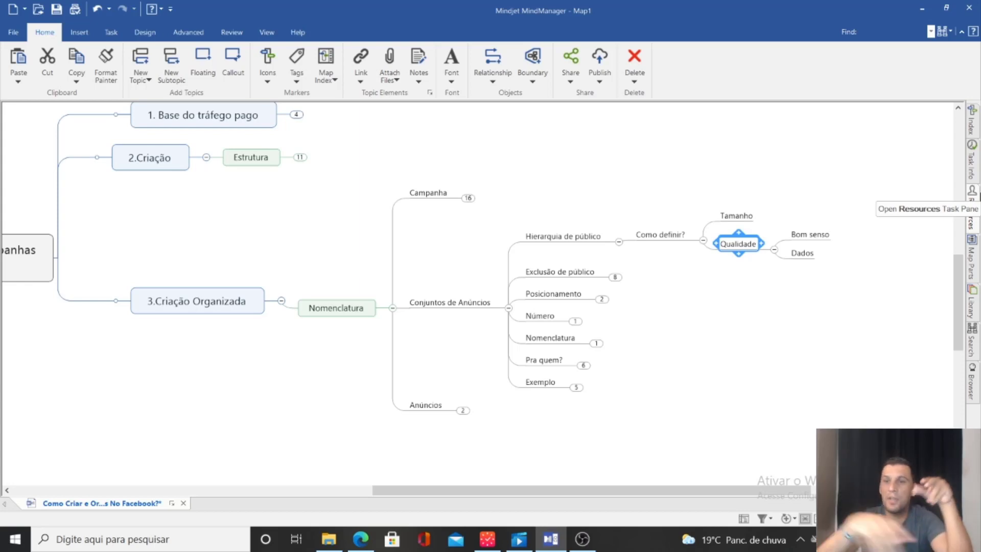
pyautogui.click(805, 255)
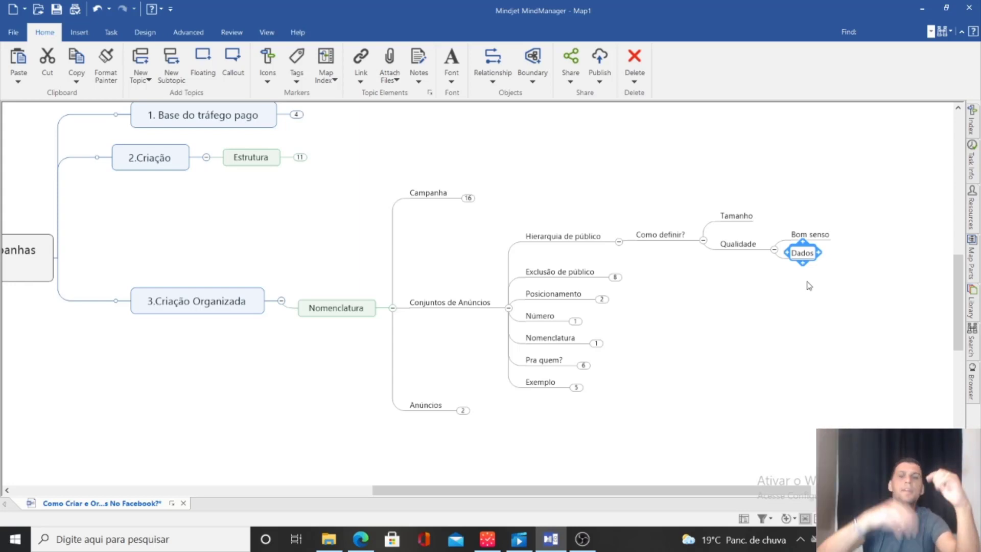
pyautogui.click(733, 216)
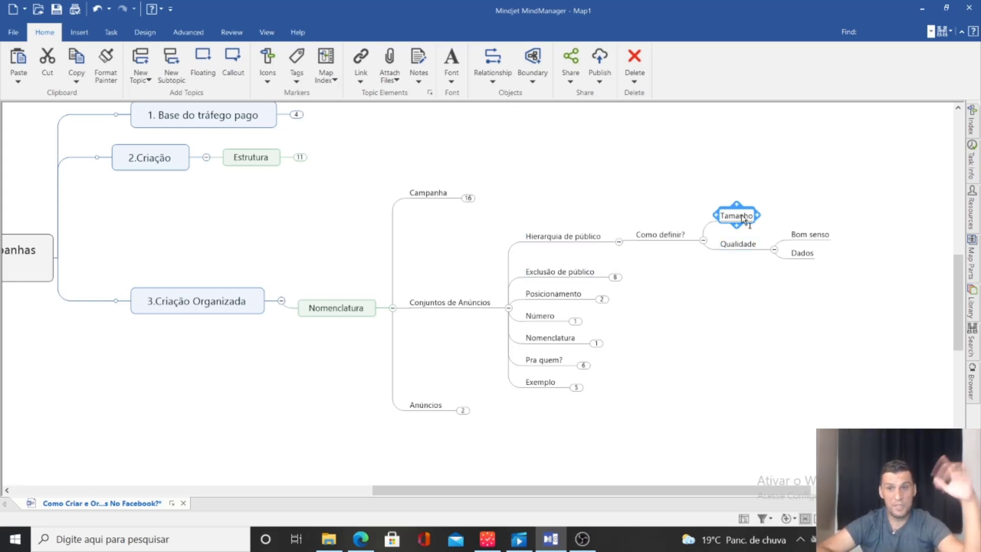
pyautogui.click(615, 277)
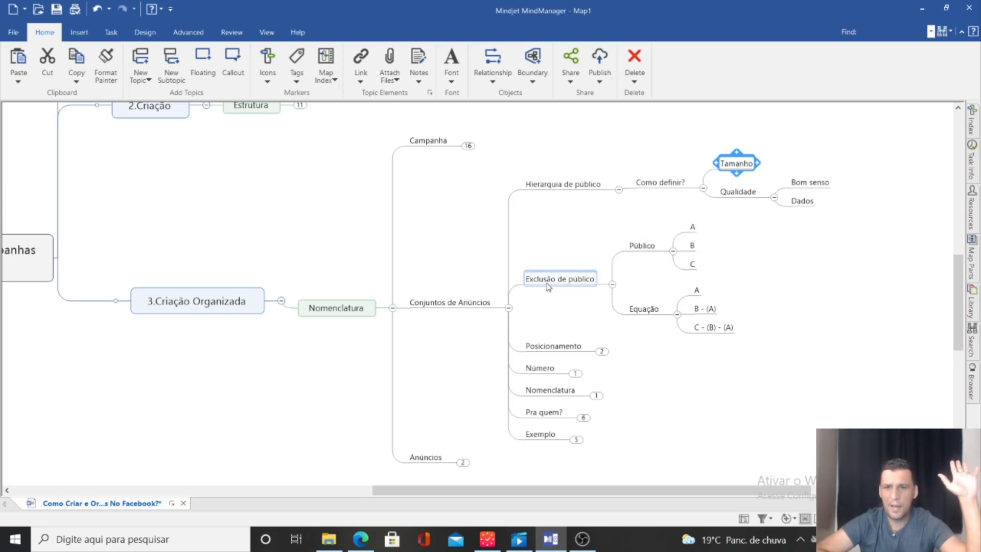
# - Rename topic A under Público to "A - Estudantes de guitarra" and widen it so the text fits on one line
pyautogui.click(691, 228)
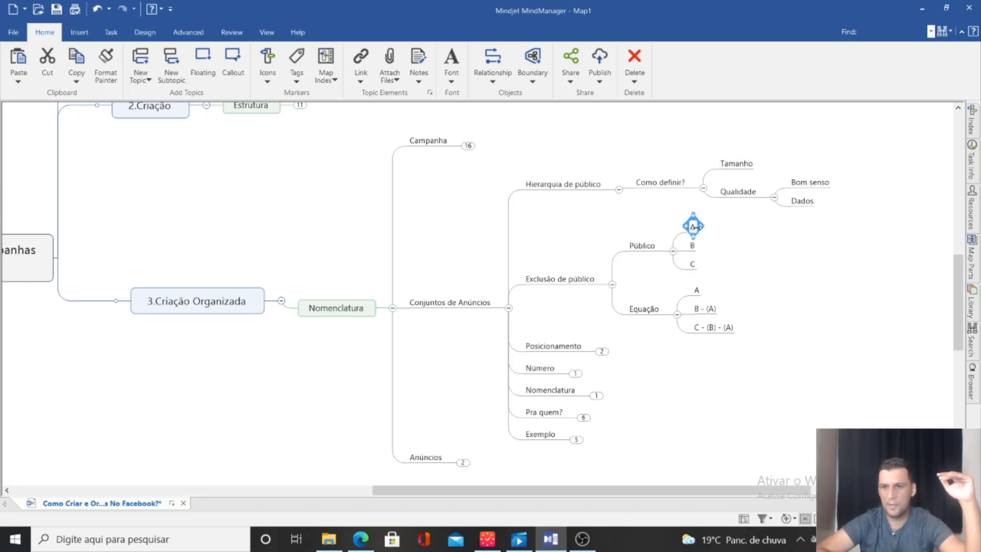
pyautogui.click(693, 228)
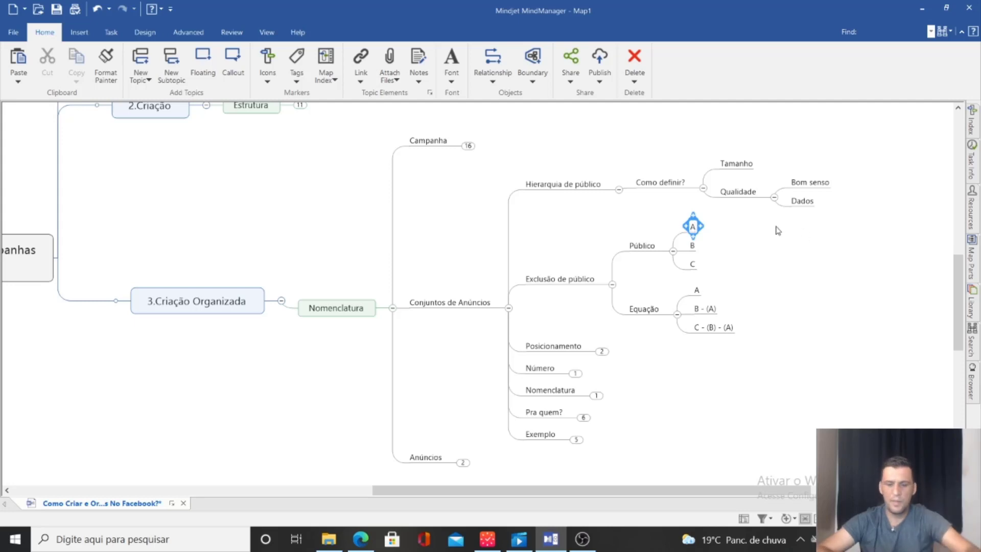
pyautogui.press('Return')
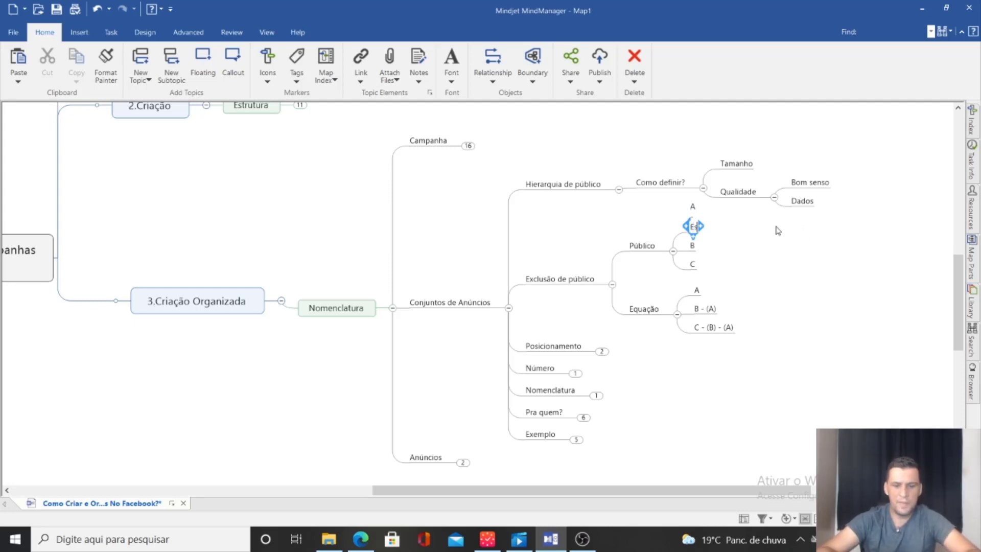
pyautogui.write('Estudantes ')
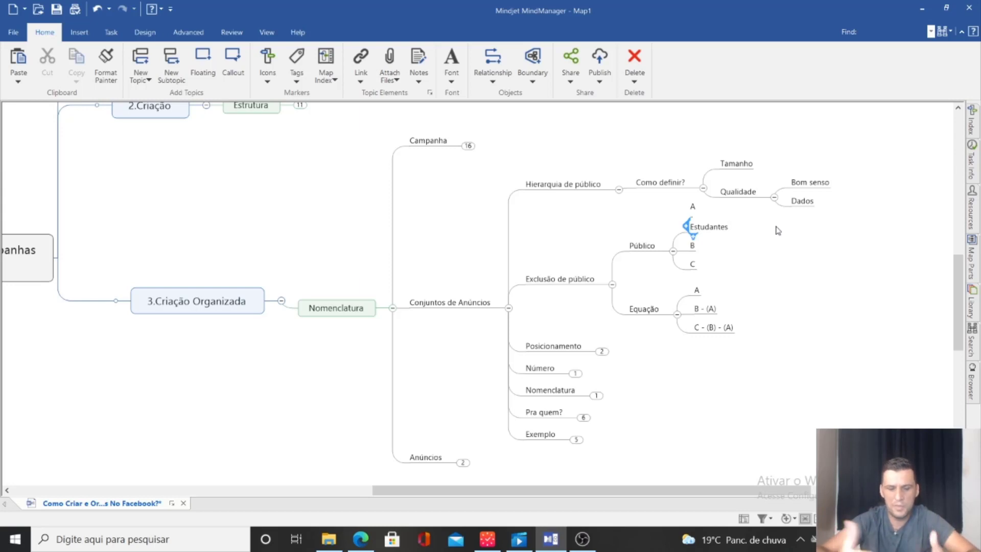
pyautogui.write('de guit')
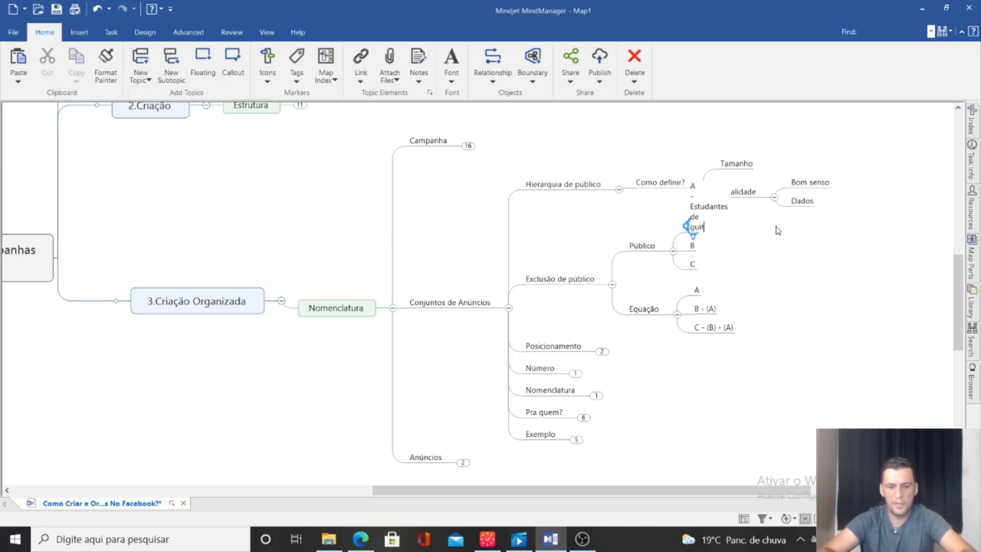
pyautogui.write('arra')
pyautogui.press('Return')
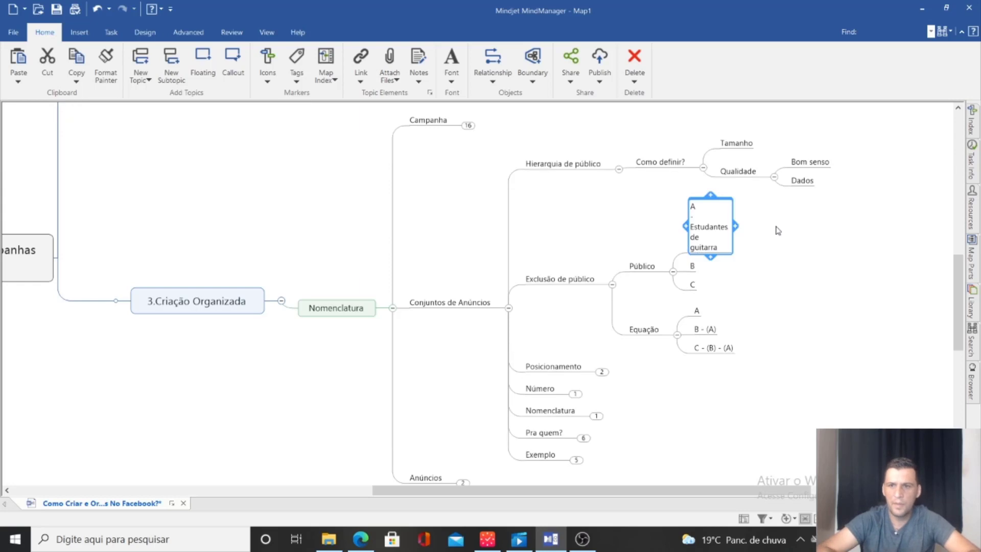
pyautogui.moveTo(734, 235); pyautogui.dragTo(809, 242)
# - Add a subtopic "Professores de guitarra" to audience B under Público
pyautogui.click(692, 244)
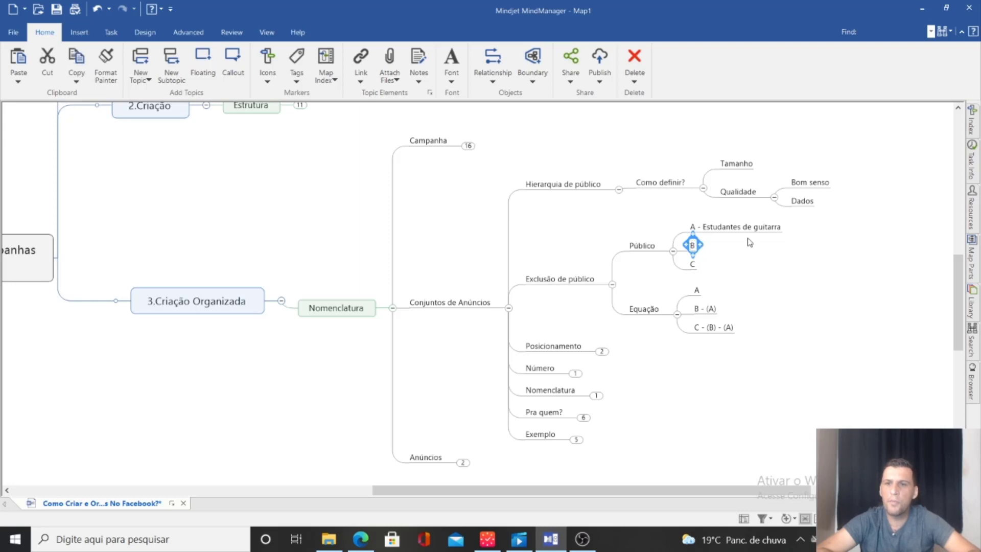
pyautogui.click(702, 245)
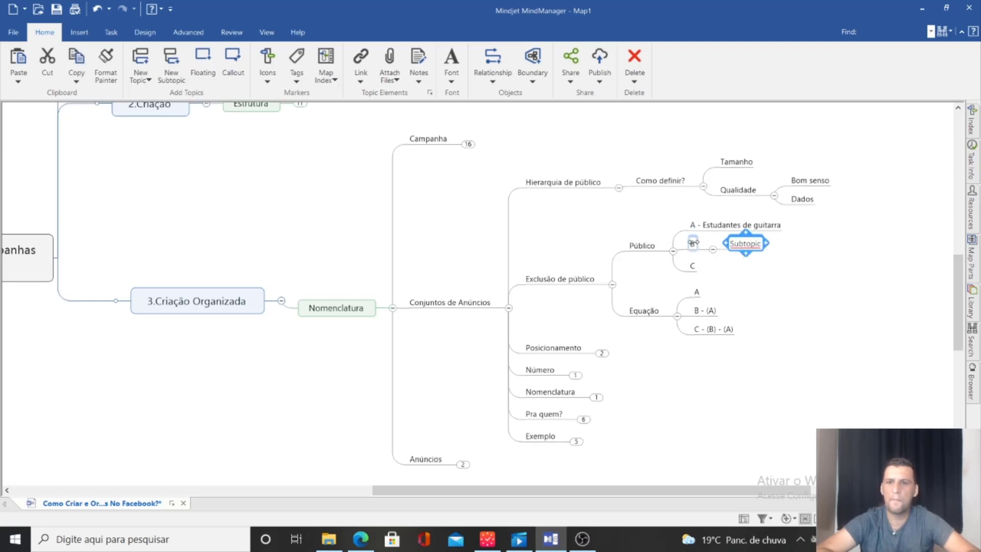
pyautogui.click(742, 247)
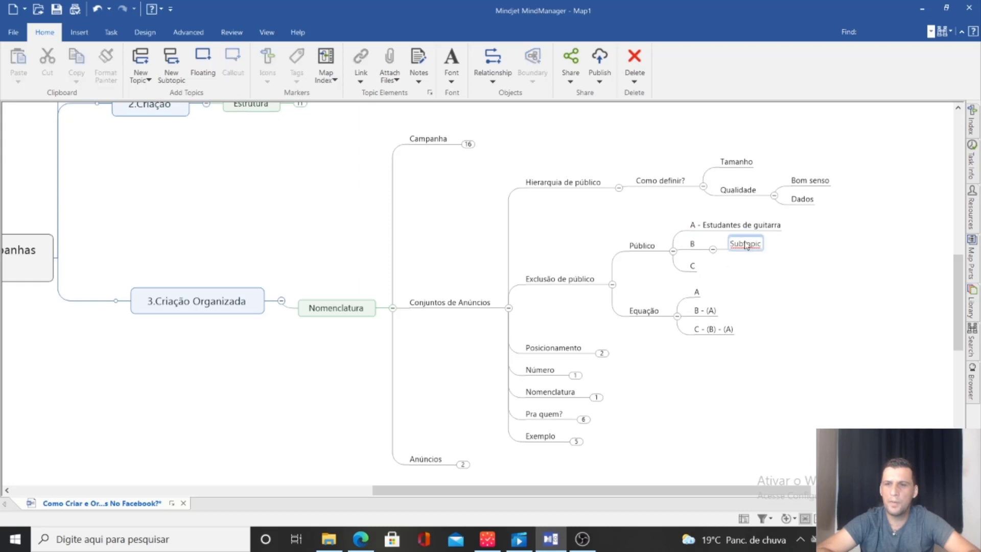
pyautogui.press('Escape')
pyautogui.press('BackSpace')
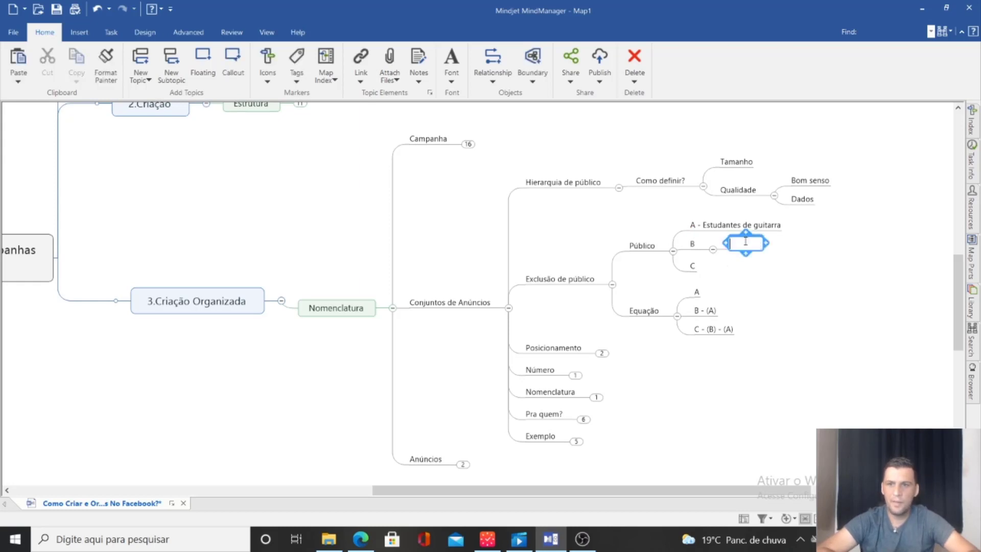
pyautogui.write('Profe')
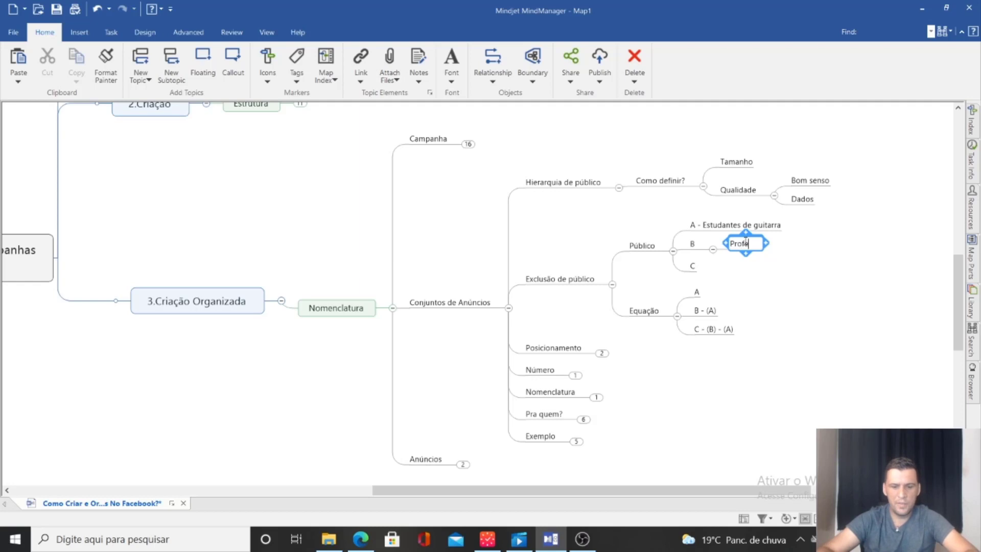
pyautogui.write('ssores d')
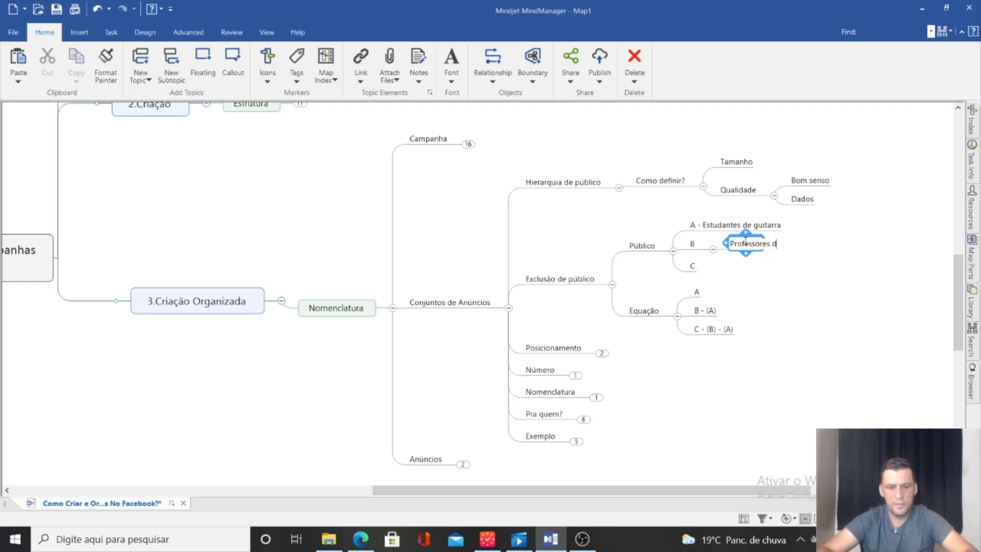
pyautogui.write('e guitarra')
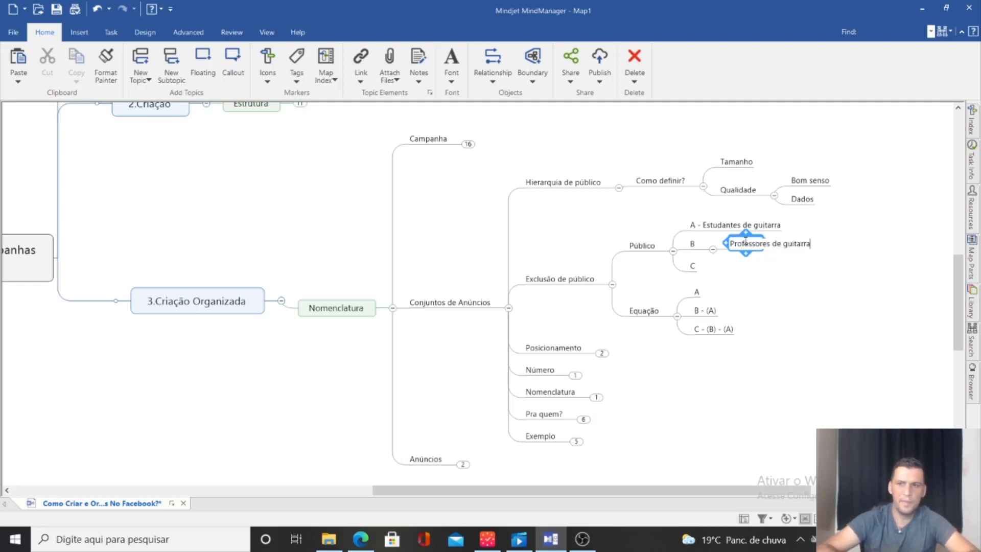
pyautogui.click(740, 264)
# - Add a subtopic "Pequenos empreendedores" to audience C under Público
pyautogui.click(701, 268)
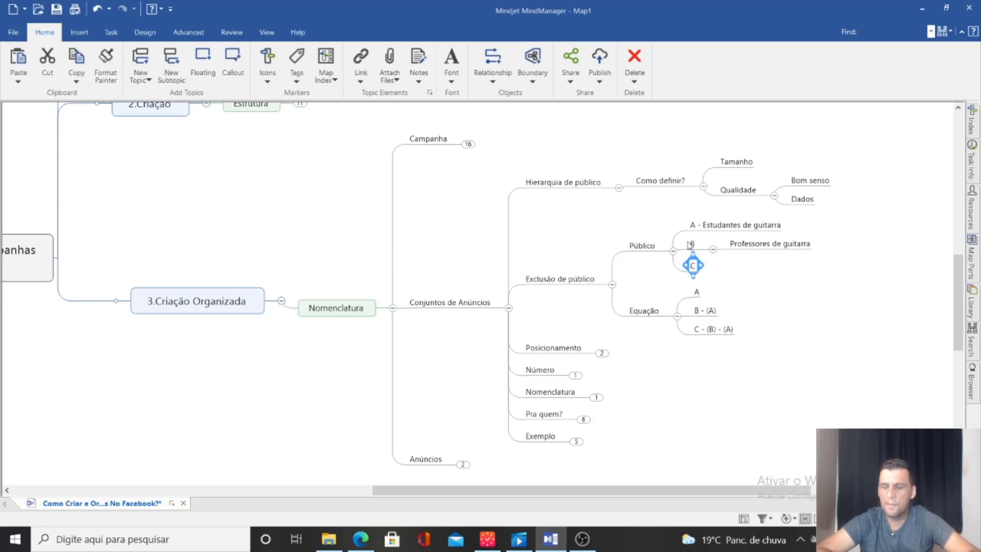
pyautogui.press('Insert')
pyautogui.write('Peq')
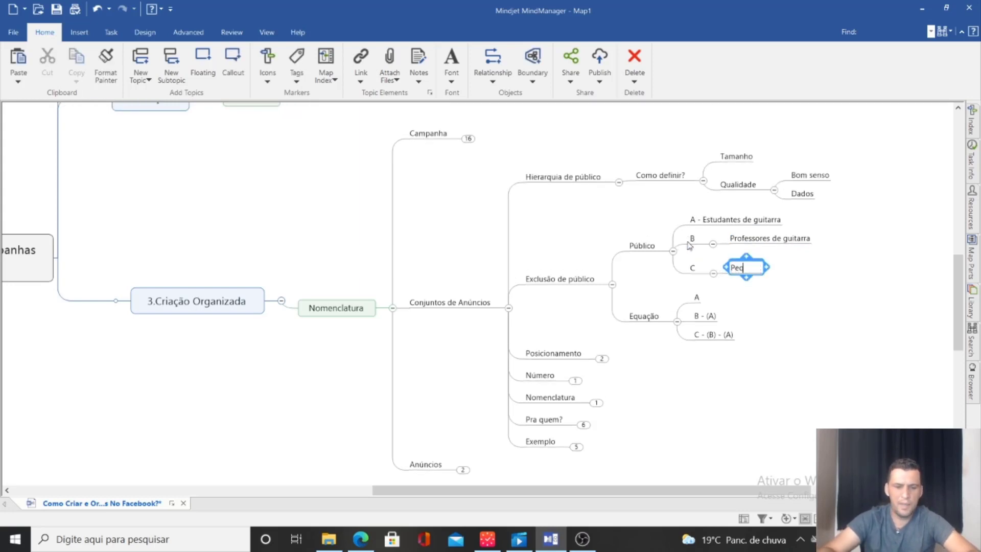
pyautogui.write('uenos empr')
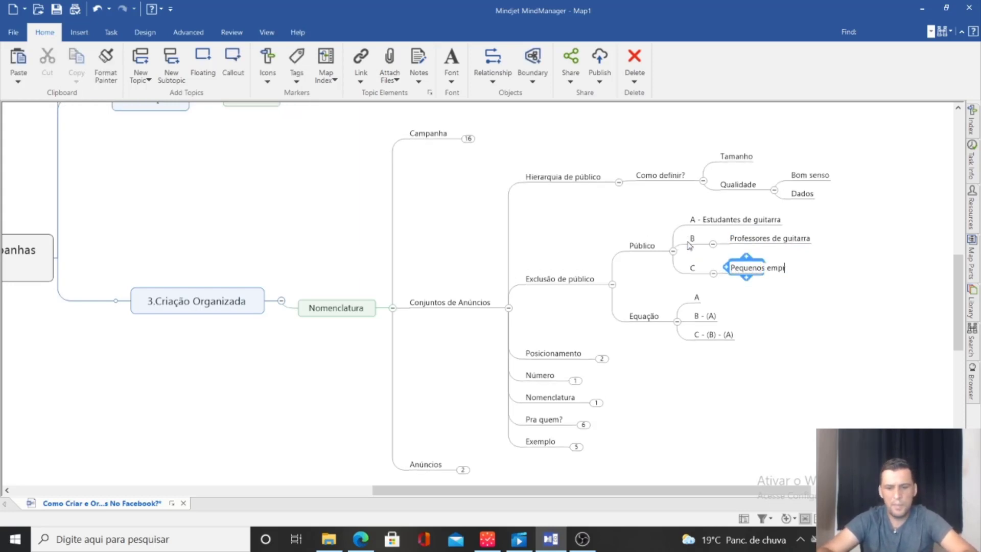
pyautogui.write('eendedores')
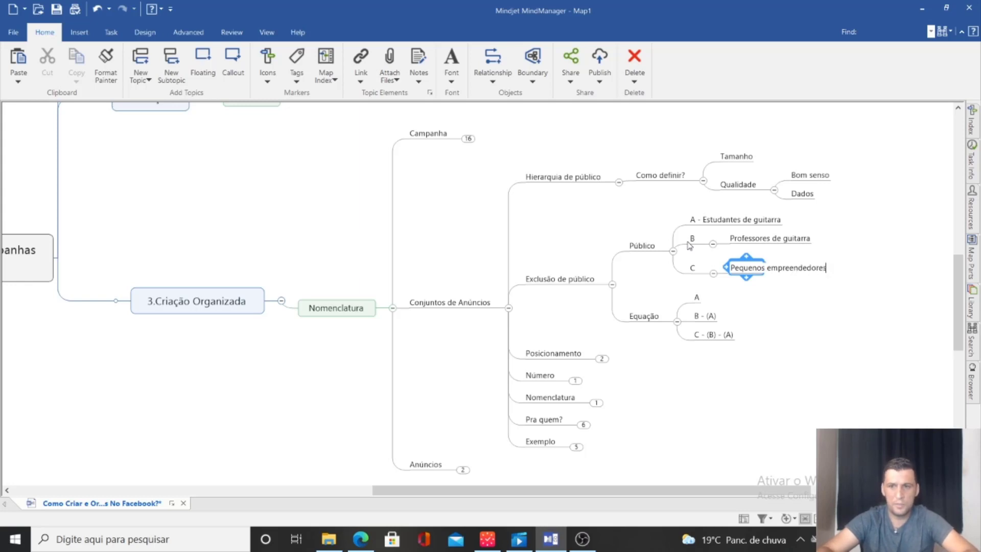
pyautogui.press('Return')
# - Delete the "- Estudantes de guitarra" text from the first topic under Público, leaving only the letter A
pyautogui.click(722, 222)
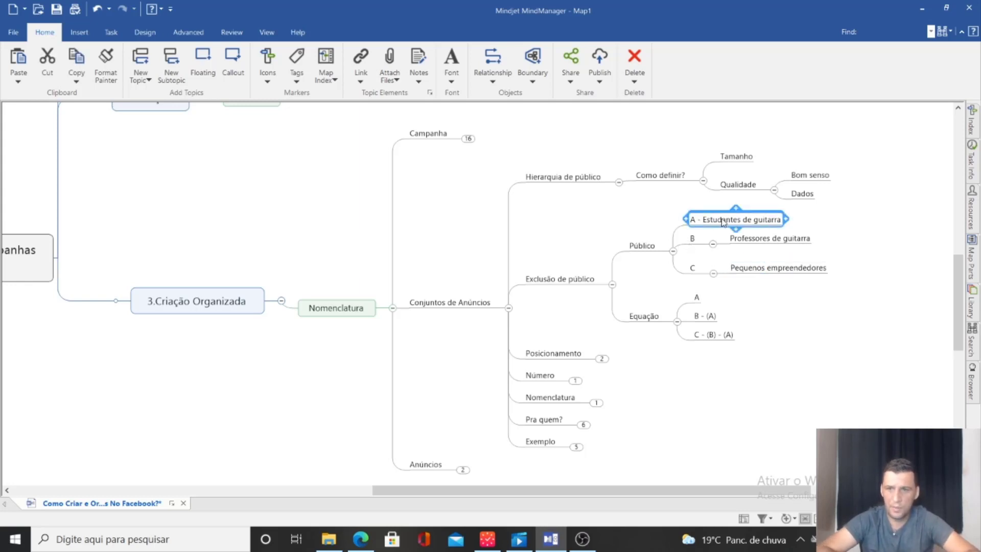
pyautogui.doubleClick(725, 220)
pyautogui.click(736, 219)
pyautogui.press('End')
pyautogui.press('BackSpace')
pyautogui.press('BackSpace')
pyautogui.press('BackSpace')
pyautogui.press('BackSpace')
pyautogui.press('BackSpace')
pyautogui.press('BackSpace')
pyautogui.press('BackSpace')
pyautogui.press('BackSpace')
pyautogui.press('BackSpace')
pyautogui.press('BackSpace')
pyautogui.press('BackSpace')
pyautogui.press('BackSpace')
pyautogui.press('BackSpace')
pyautogui.press('BackSpace')
pyautogui.press('BackSpace')
pyautogui.press('BackSpace')
pyautogui.press('BackSpace')
pyautogui.press('BackSpace')
pyautogui.press('BackSpace')
pyautogui.press('BackSpace')
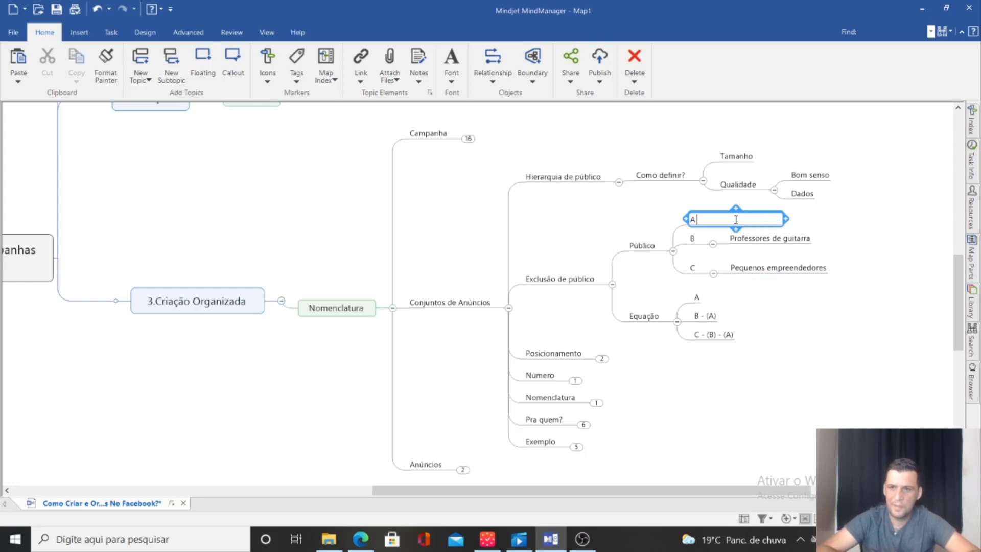
pyautogui.click(18, 273)
# - Add a subtopic "Estudantes de guitarra" to audience A under Público
pyautogui.moveTo(19, 285); pyautogui.dragTo(449, 224)
pyautogui.moveTo(646, 187); pyautogui.dragTo(2, 295)
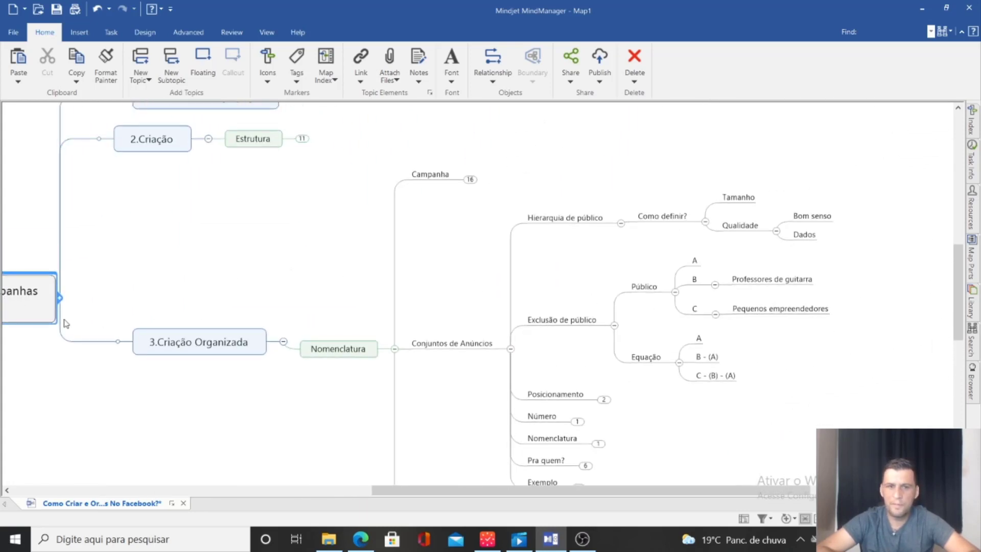
pyautogui.scroll(-2, 76, 327)
pyautogui.moveTo(510, 489); pyautogui.dragTo(622, 489)
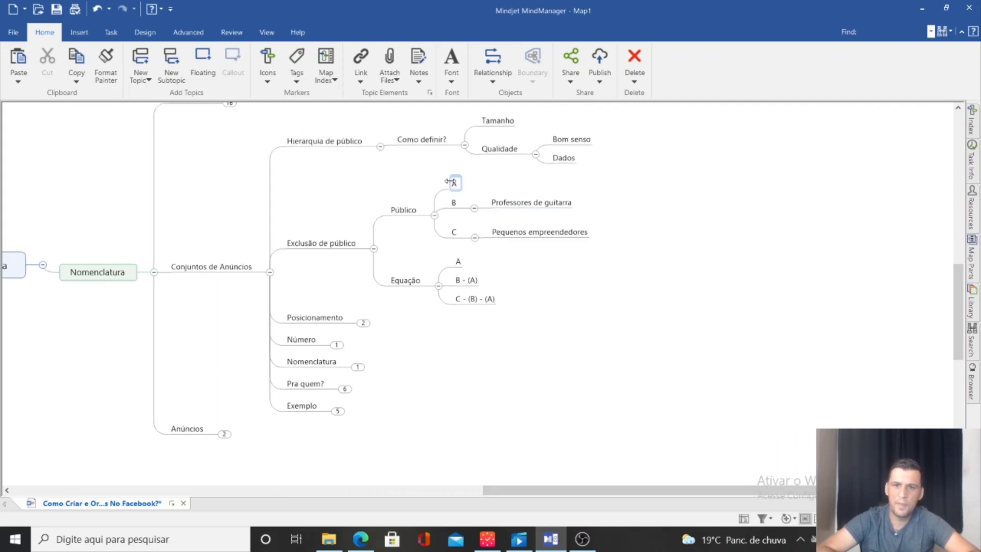
pyautogui.click(770, 179)
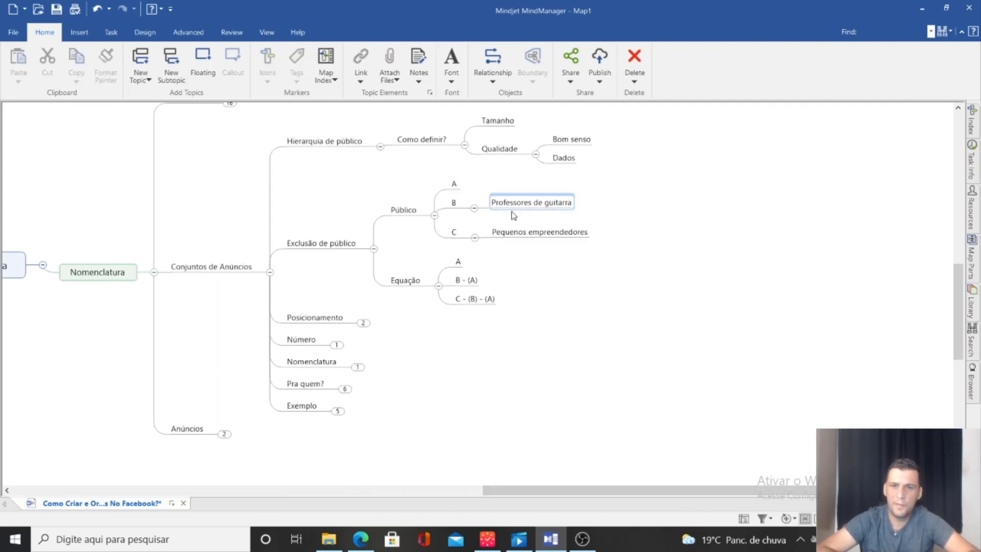
pyautogui.click(455, 185)
pyautogui.press('Insert')
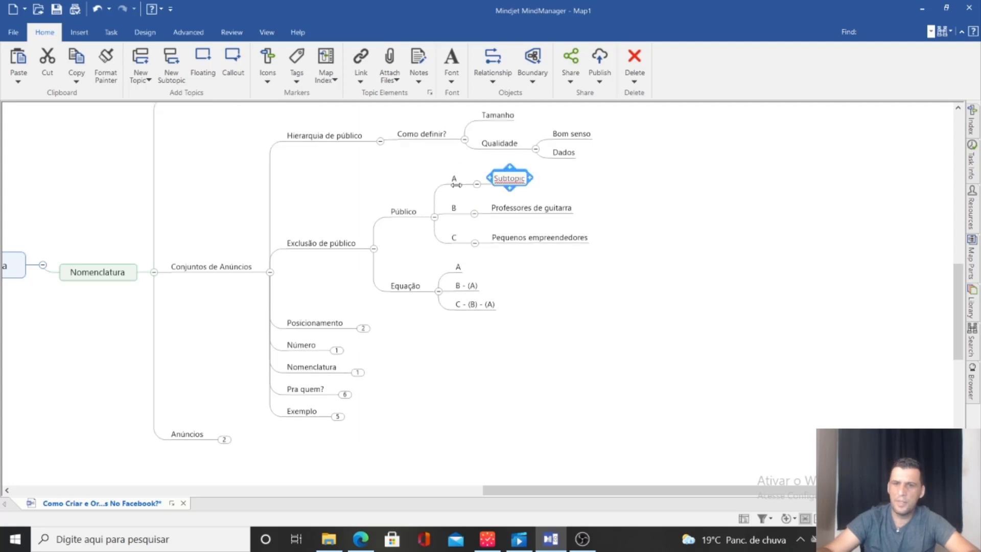
pyautogui.write('Estudan')
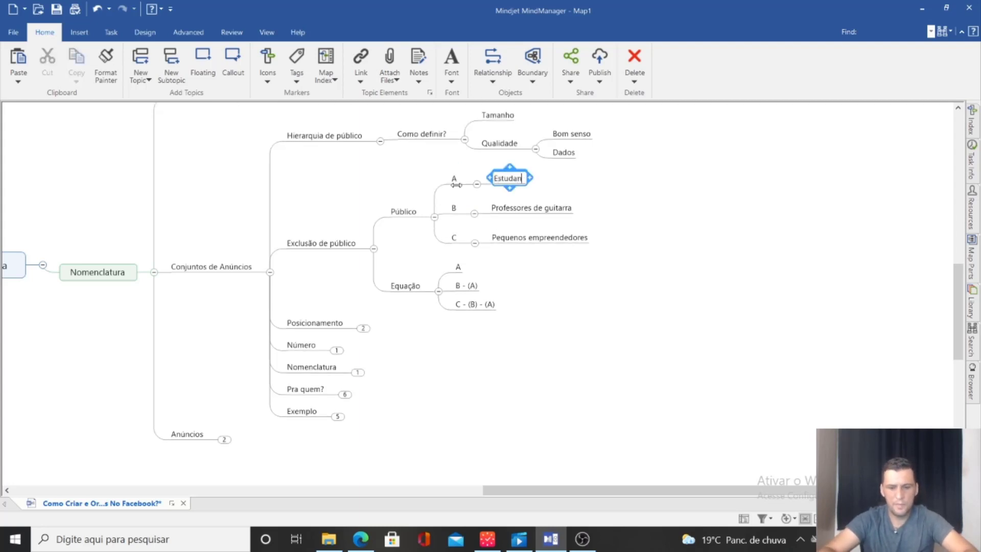
pyautogui.write('tes de gu')
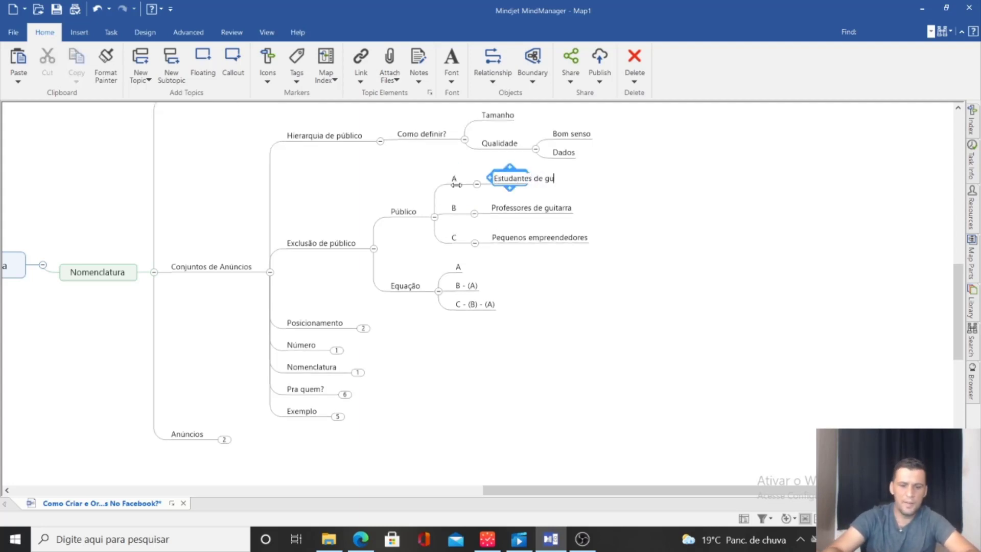
pyautogui.write('itarra')
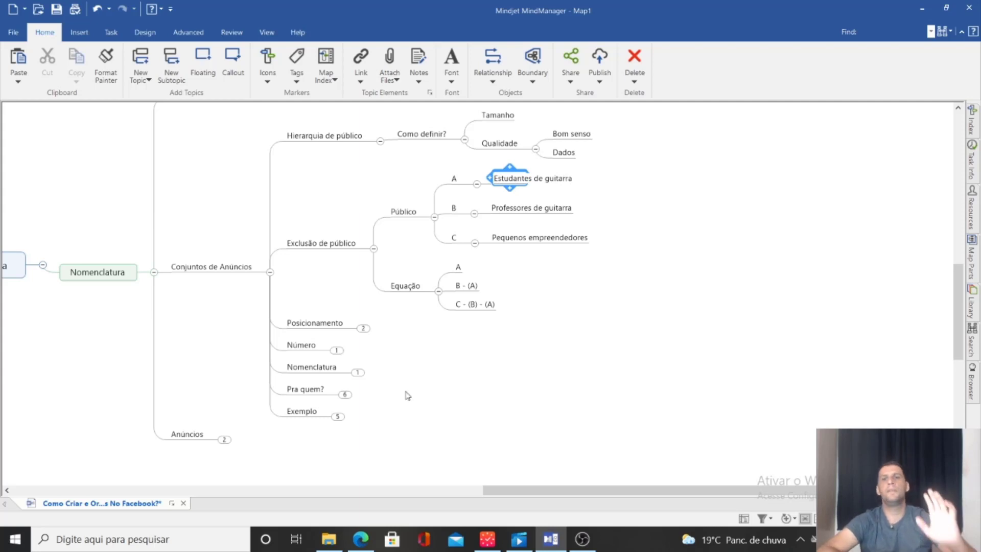
# - Expand the Posicionamento topic under Conjuntos de Anúncios to show its placement subtopics
pyautogui.click(513, 395)
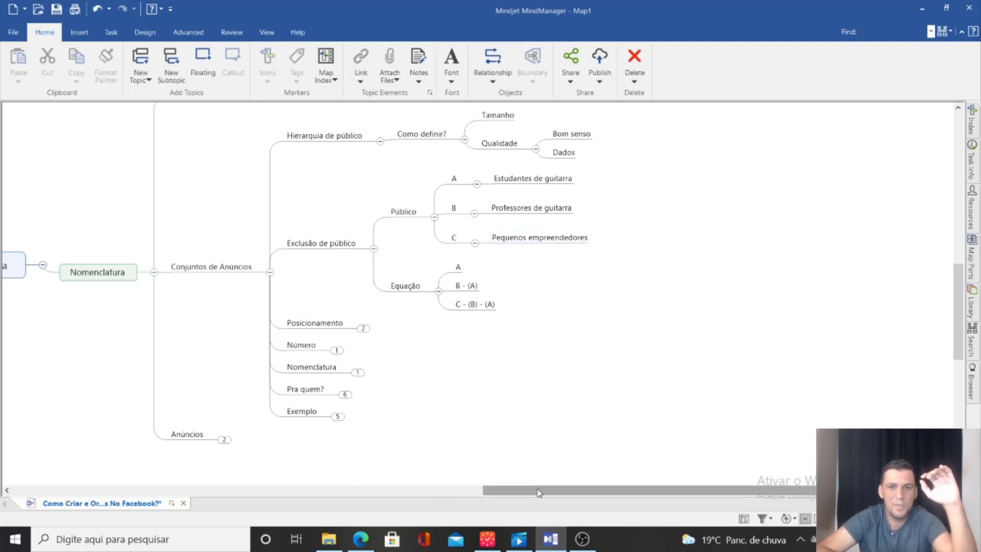
pyautogui.moveTo(538, 492); pyautogui.dragTo(568, 494)
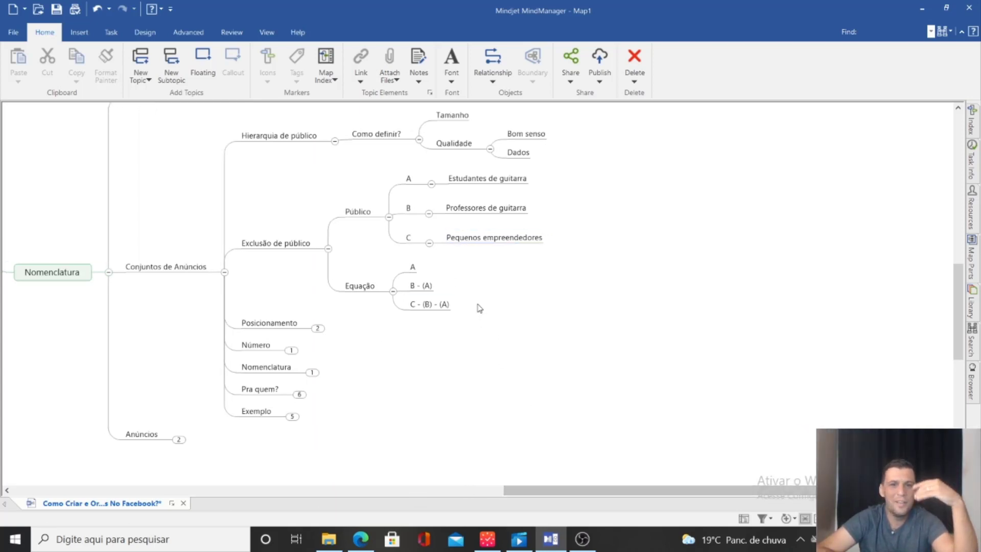
pyautogui.scroll(3, 473, 309)
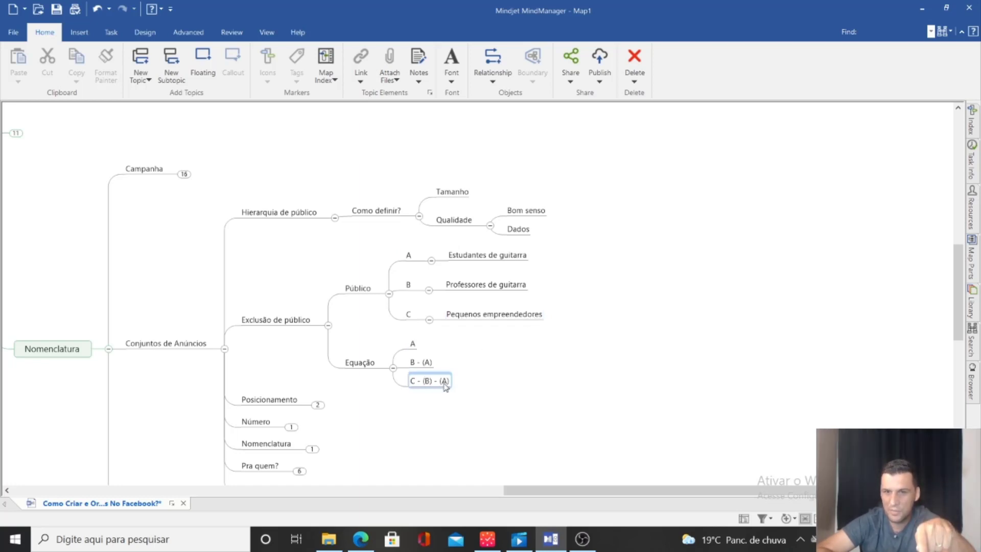
pyautogui.click(317, 406)
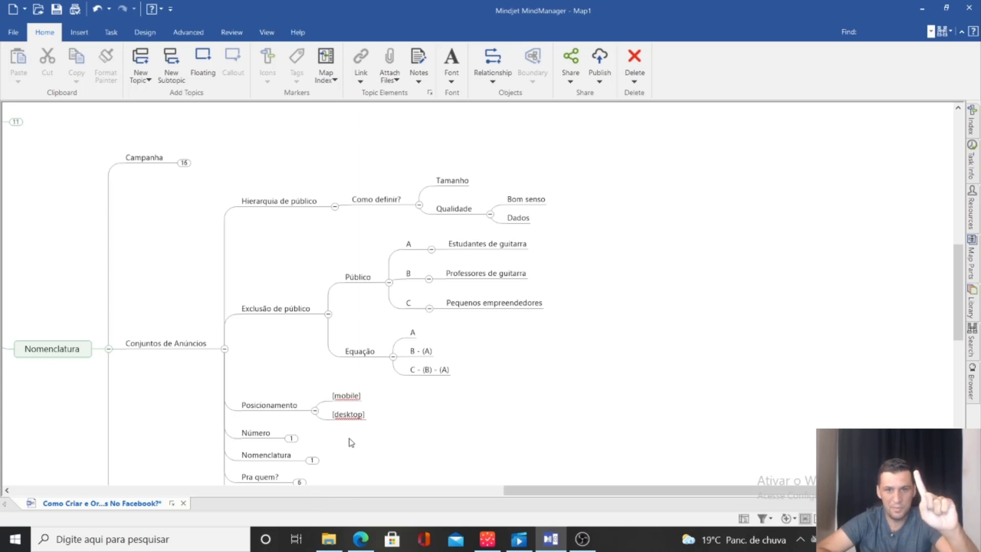
# - Expand the Número and Nomenclatura topics under Conjuntos de Anúncios
pyautogui.scroll(-3, 316, 423)
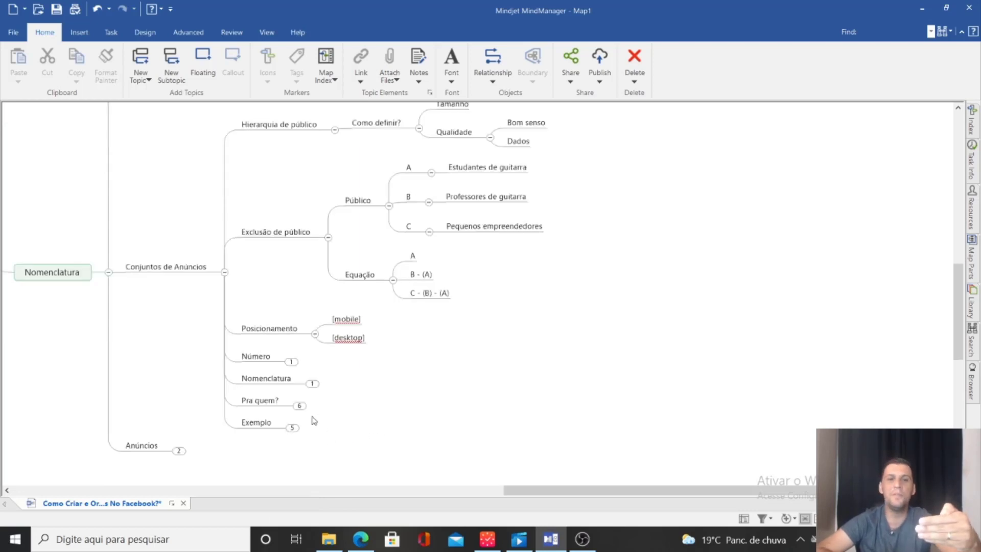
pyautogui.click(291, 363)
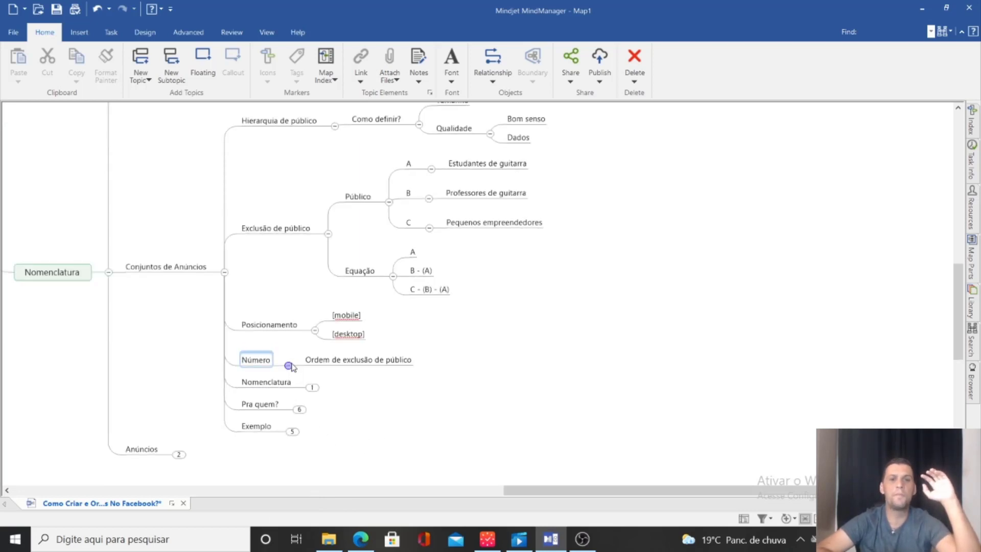
pyautogui.click(332, 363)
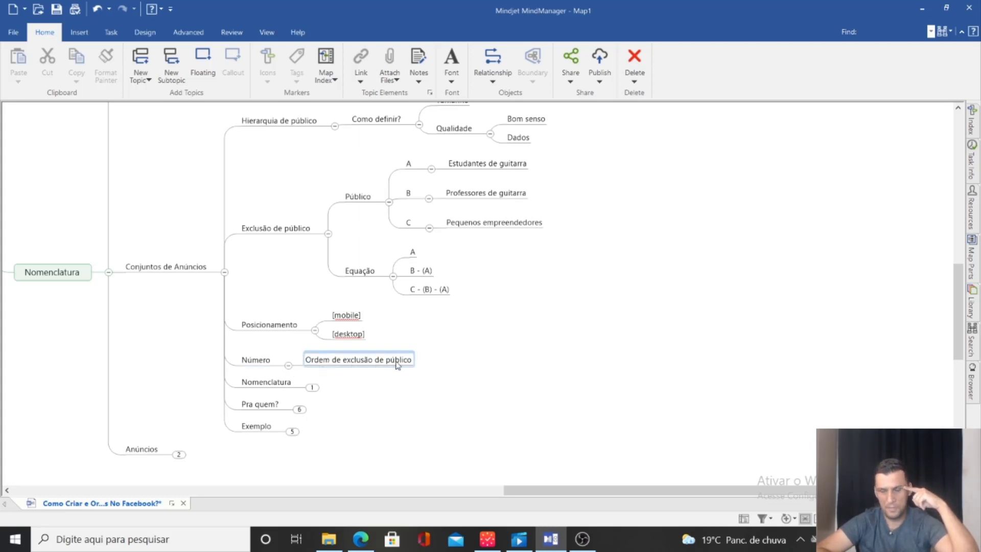
pyautogui.click(504, 168)
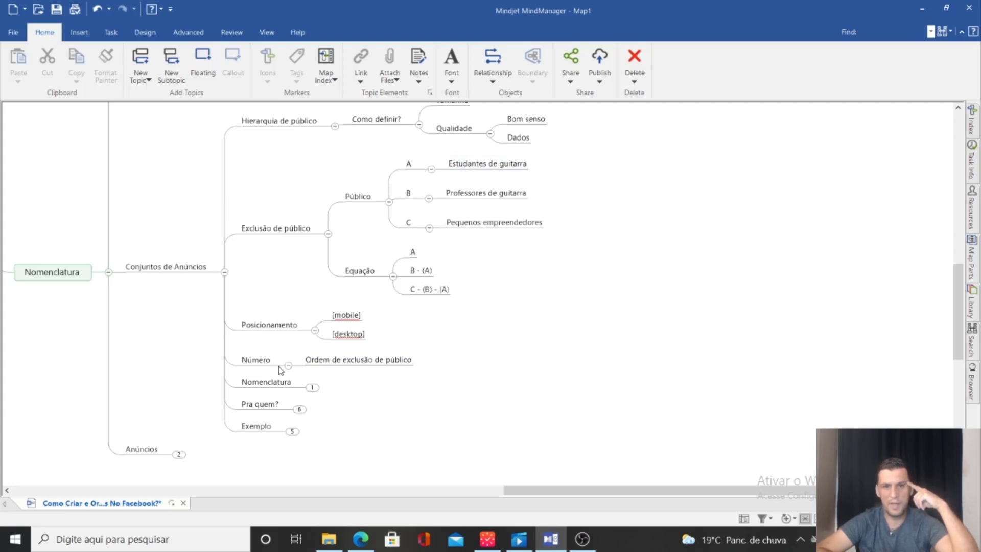
pyautogui.click(312, 387)
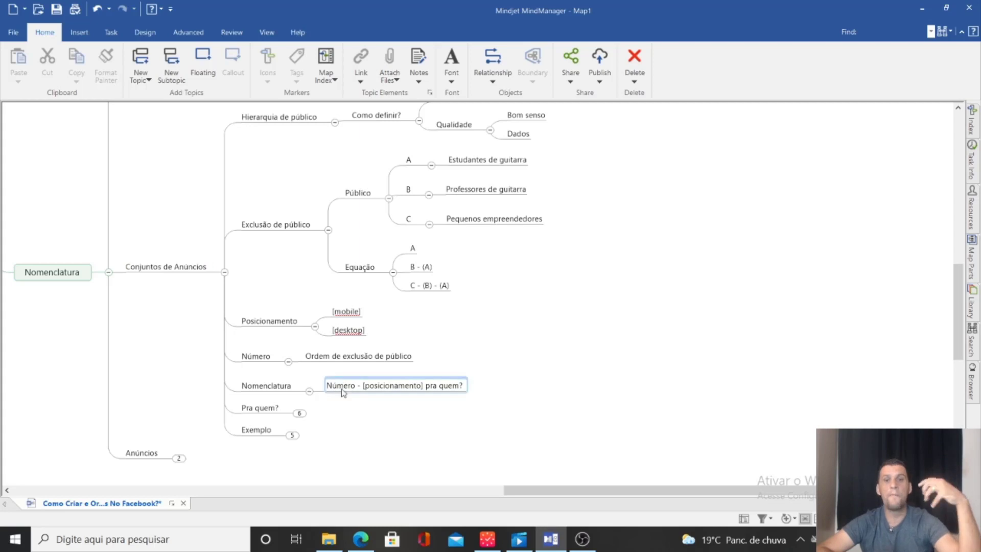
# - Prefix the "Estudantes de guitarra" subtopic of audience A with "00-"
pyautogui.doubleClick(456, 161)
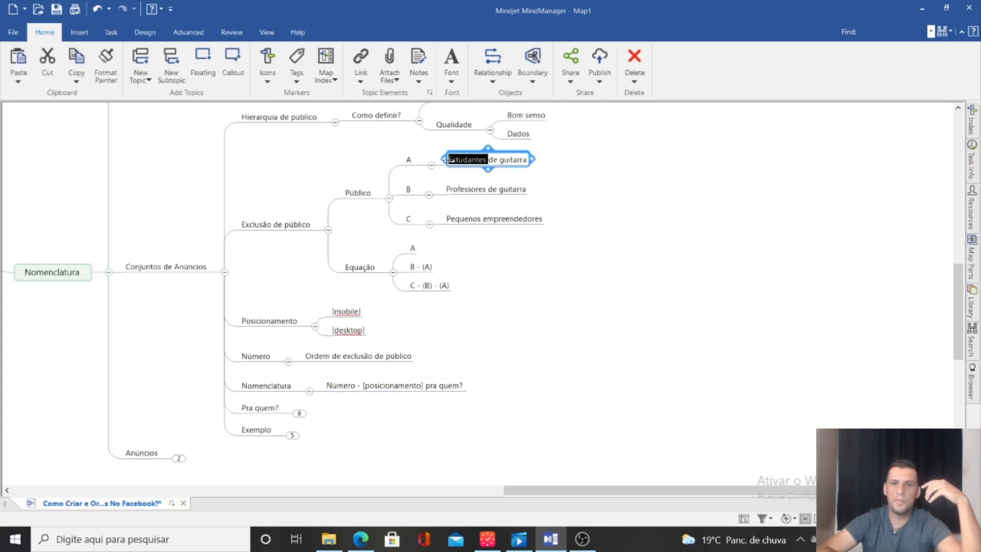
pyautogui.click(450, 160)
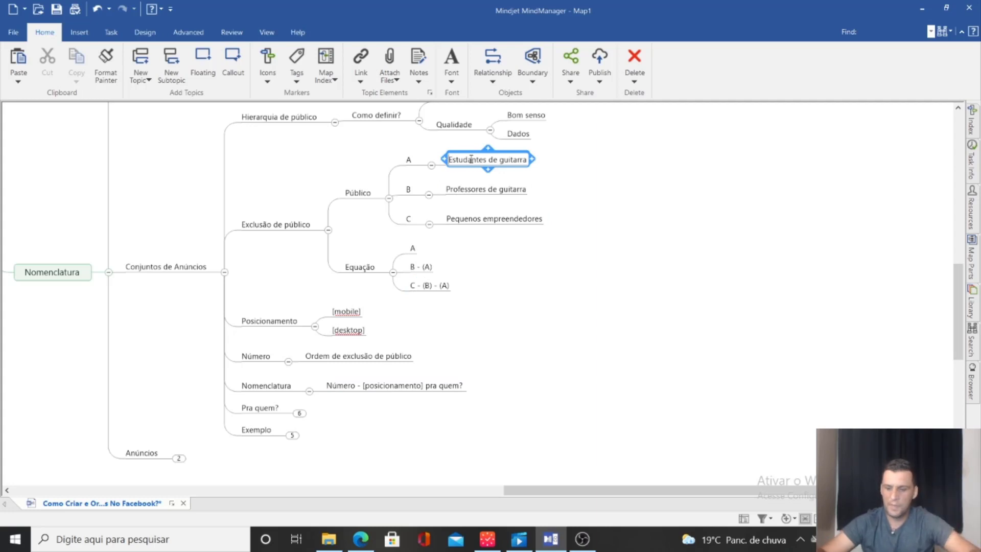
pyautogui.write('00')
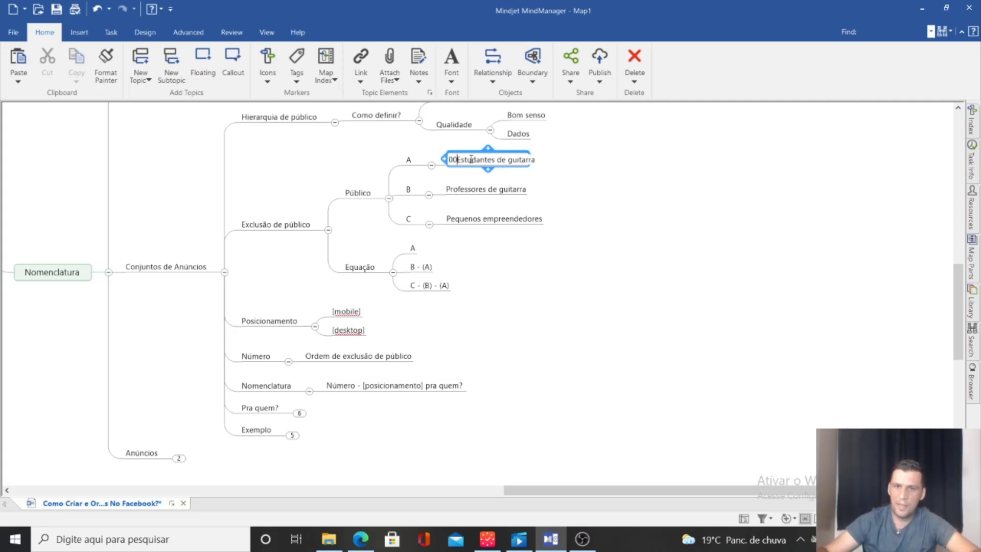
pyautogui.write('-')
# - Prefix the "Professores de guitarra" subtopic of audience B with "01-"
pyautogui.click(449, 189)
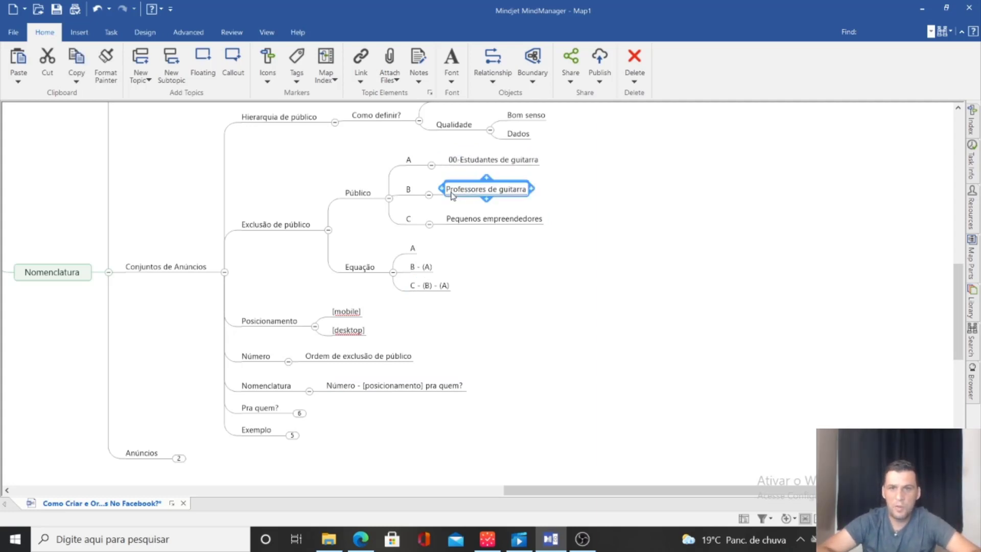
pyautogui.doubleClick(450, 190)
pyautogui.click(453, 192)
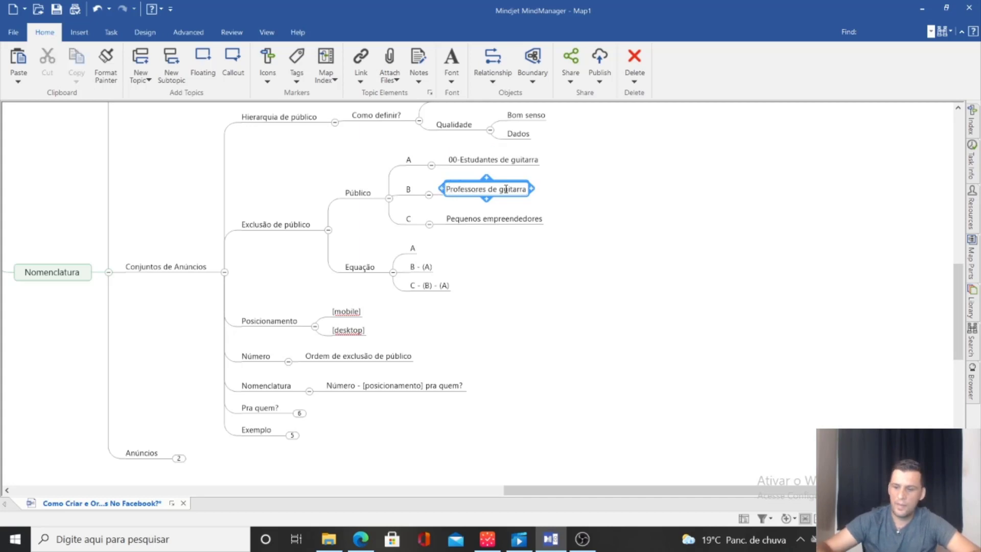
pyautogui.write('01-')
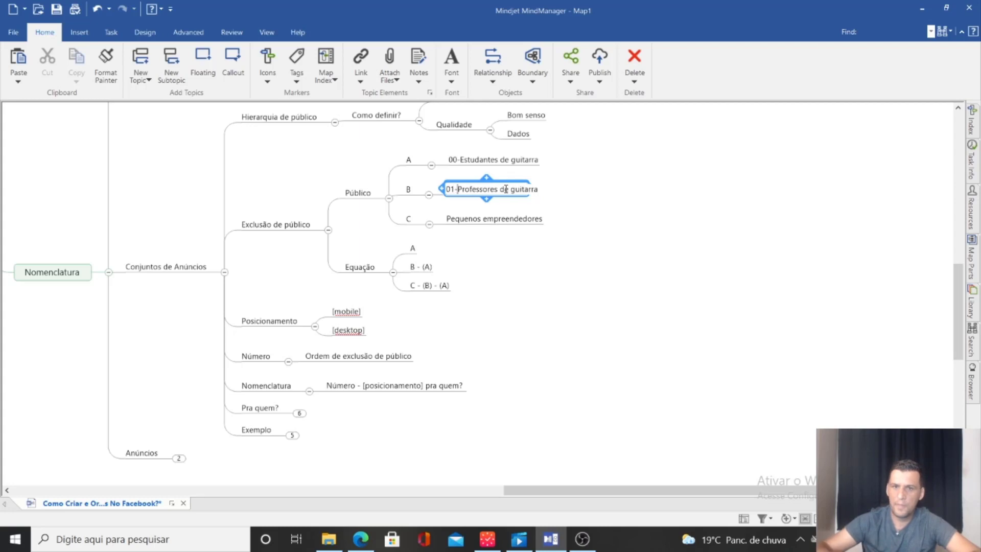
# - Prefix the "Pequenos empreendedores" subtopic of audience C with "02-"
pyautogui.click(477, 218)
pyautogui.doubleClick(477, 218)
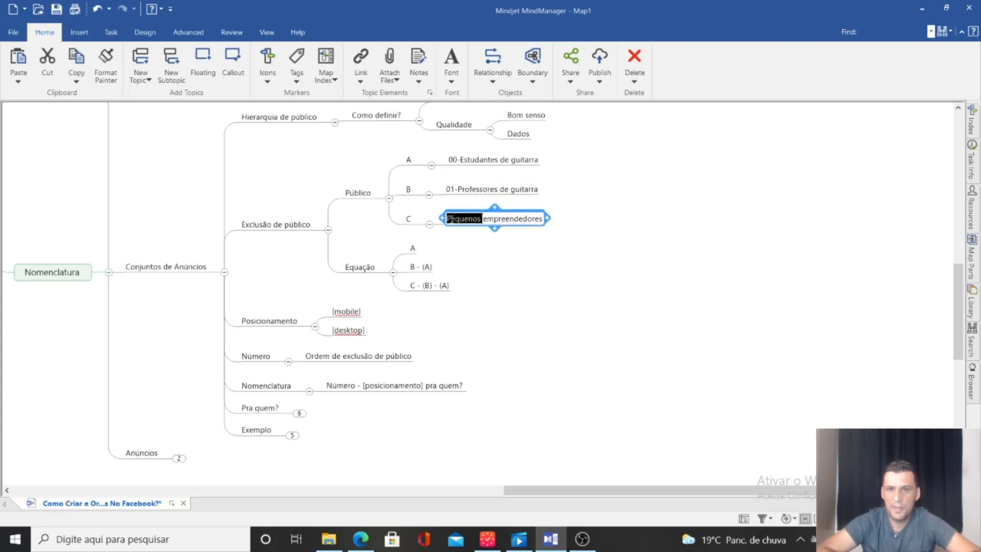
pyautogui.press('Home')
pyautogui.write('0')
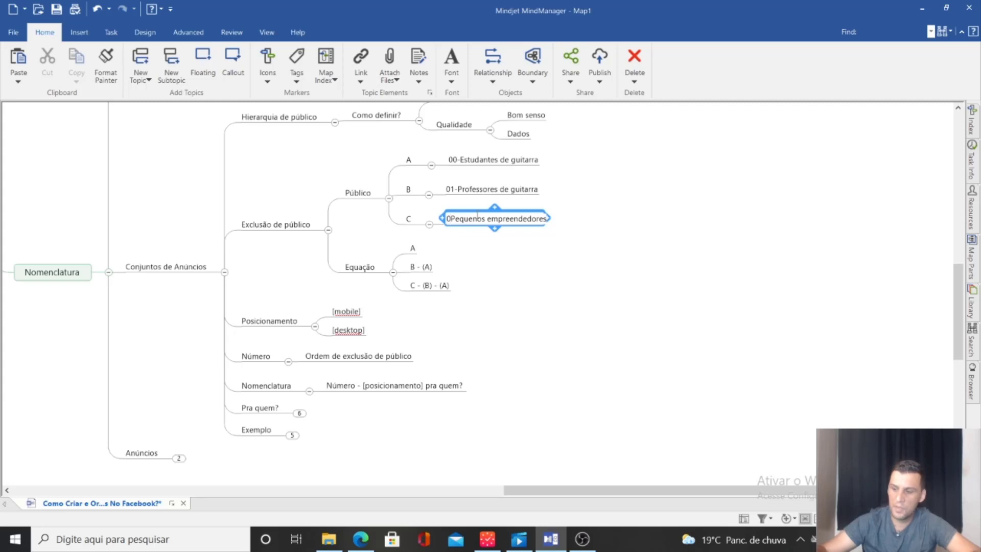
pyautogui.write('2-')
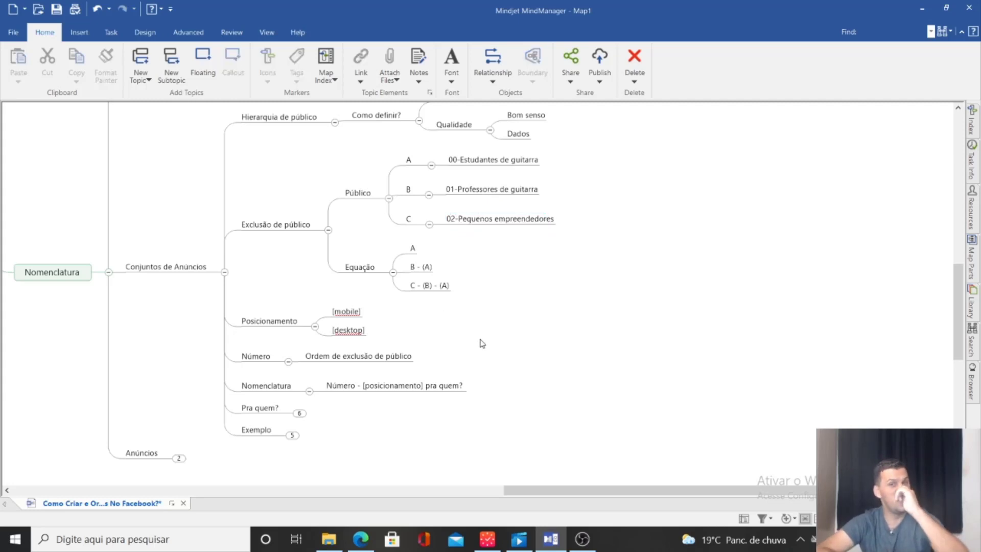
pyautogui.click(482, 344)
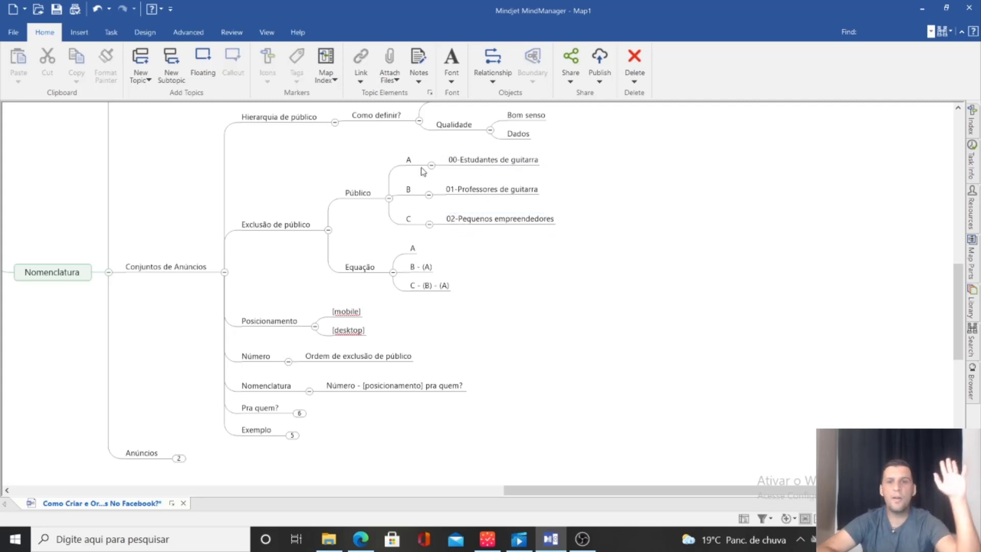
pyautogui.click(351, 357)
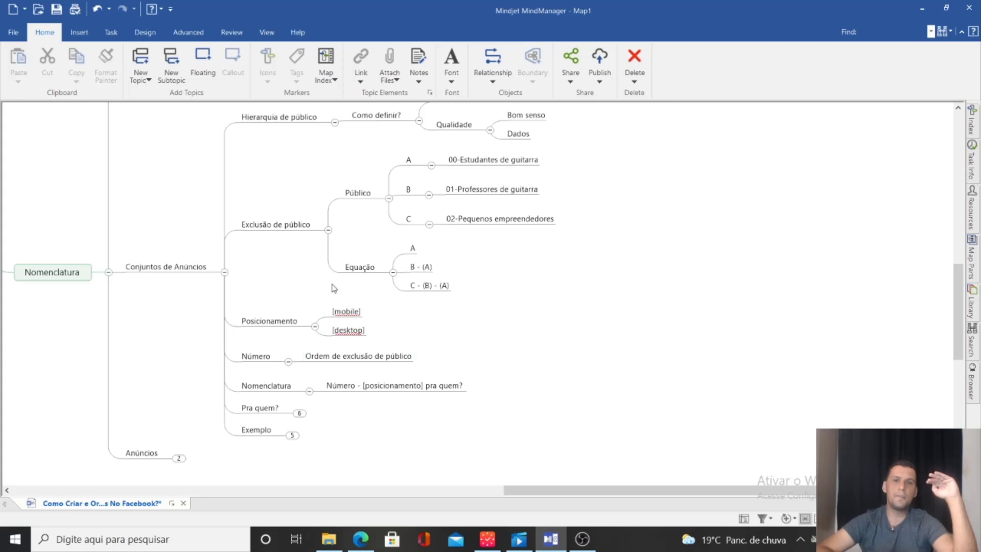
pyautogui.doubleClick(454, 160)
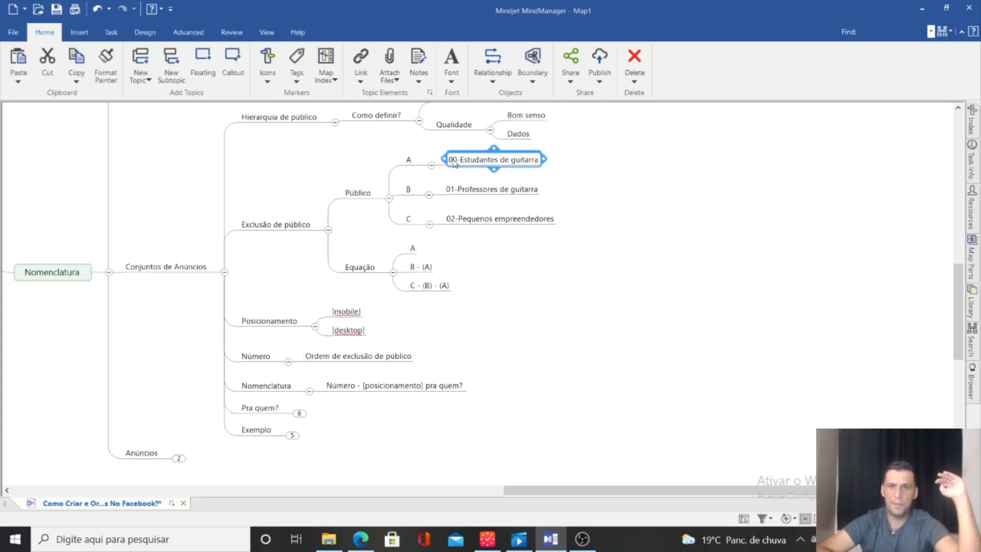
pyautogui.click(454, 160)
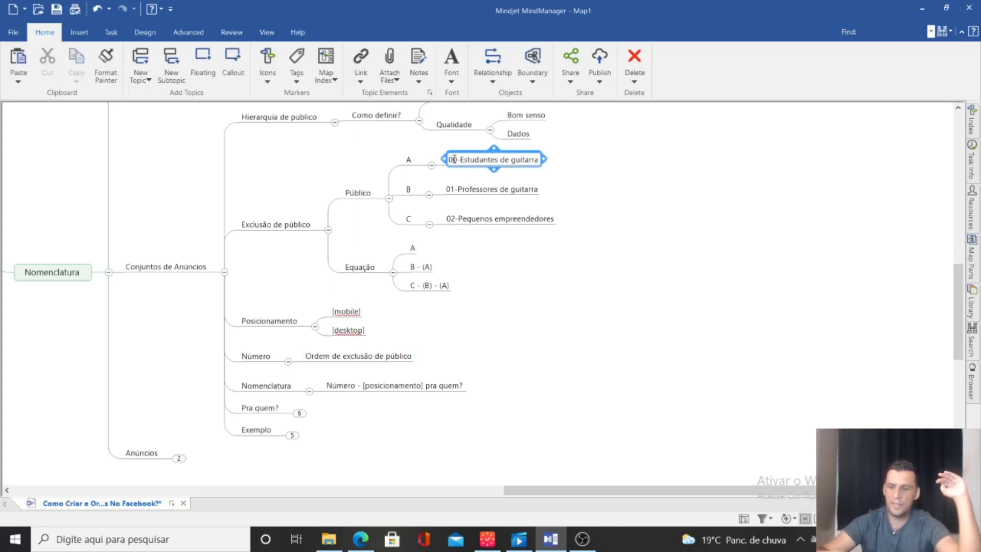
pyautogui.click(490, 313)
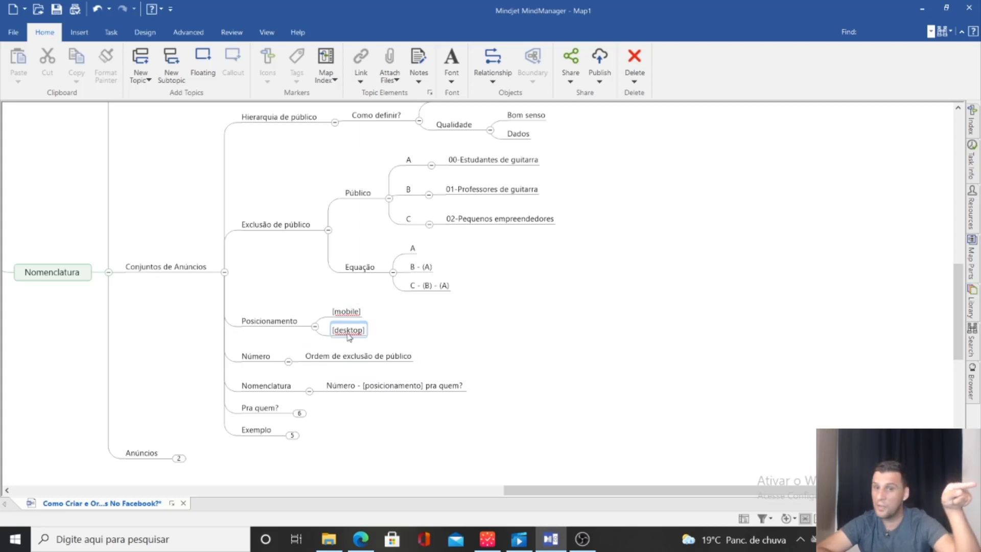
# - Expand the "Pra quem?" topic and go through its Público audience types, relating them to the [mobile] placement
pyautogui.click(300, 413)
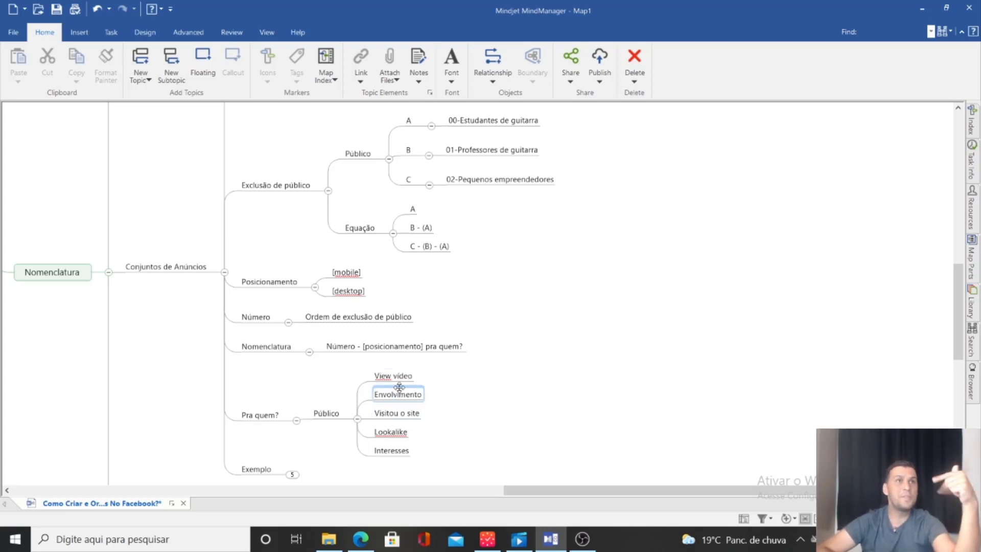
pyautogui.click(397, 418)
pyautogui.click(404, 397)
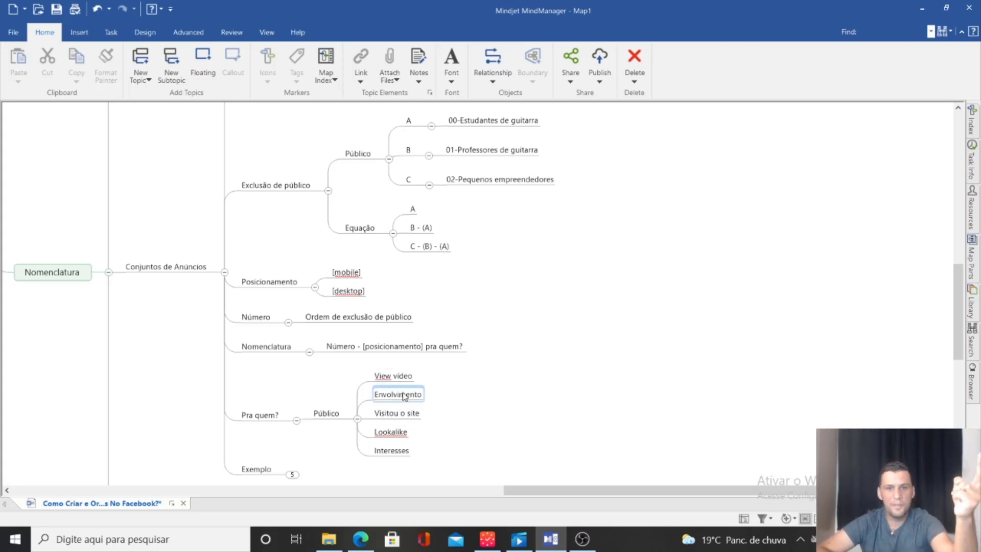
pyautogui.click(391, 416)
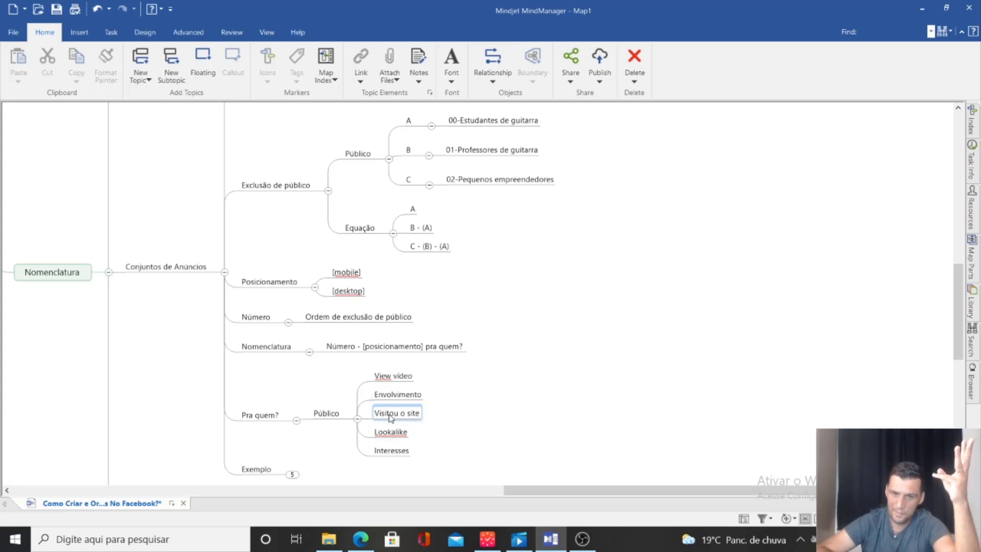
pyautogui.click(386, 433)
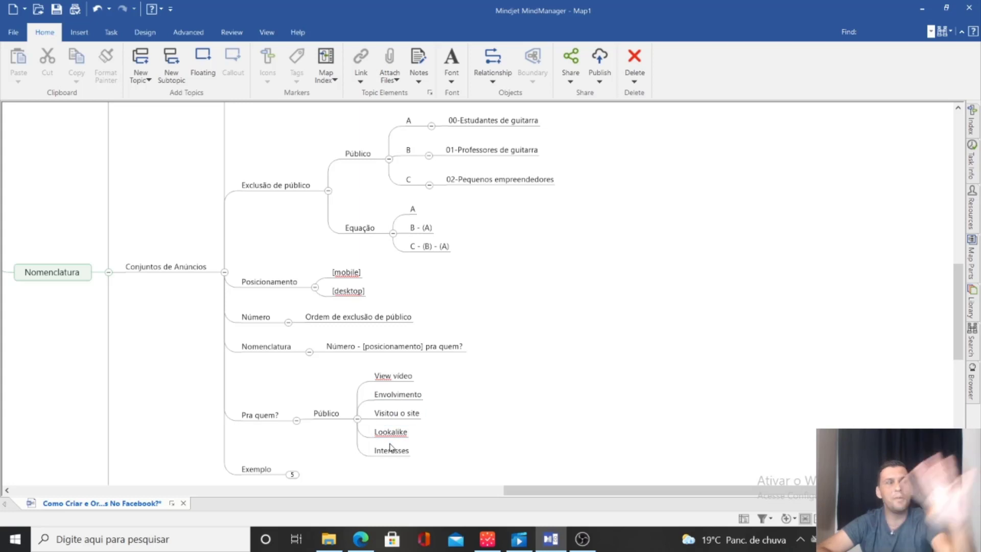
pyautogui.click(393, 422)
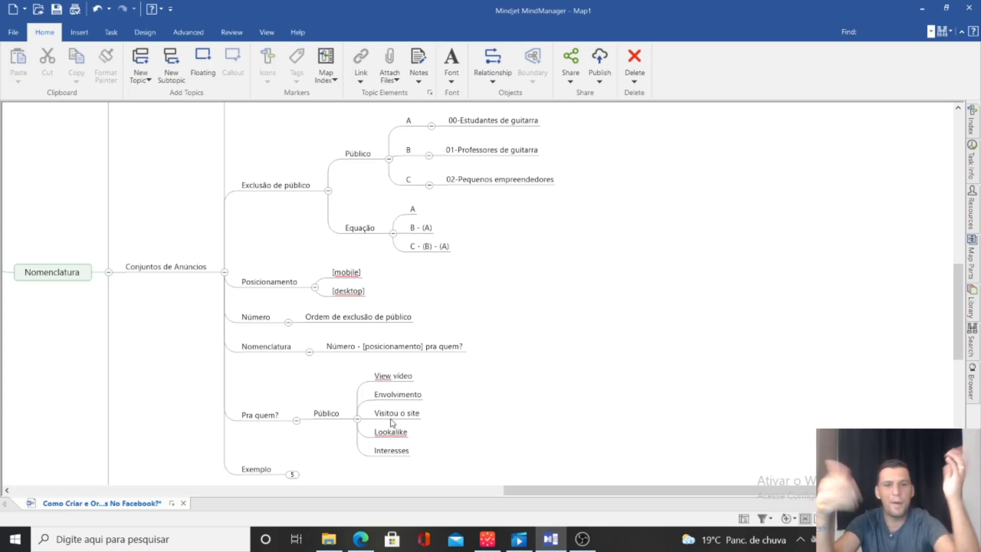
pyautogui.click(391, 419)
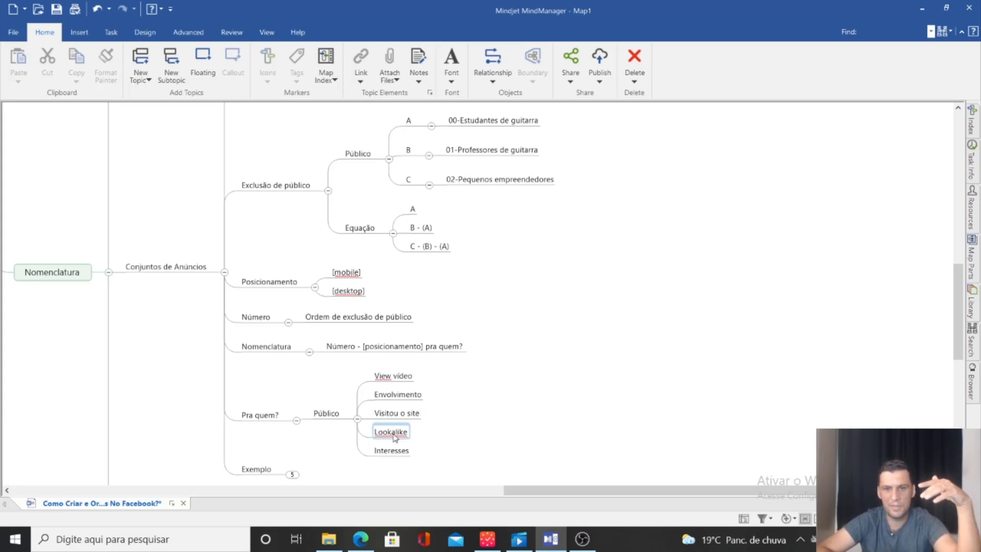
pyautogui.click(394, 437)
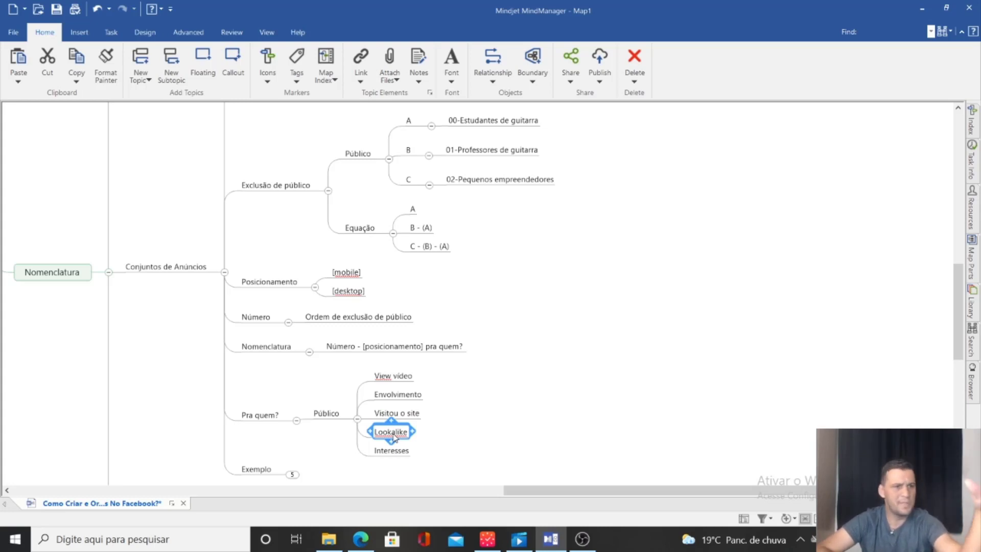
pyautogui.click(391, 451)
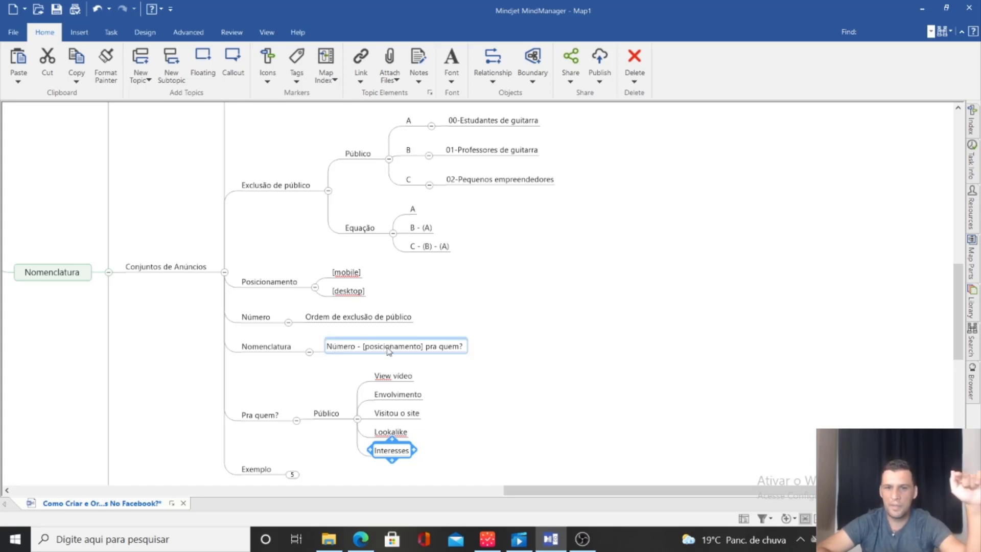
pyautogui.click(344, 271)
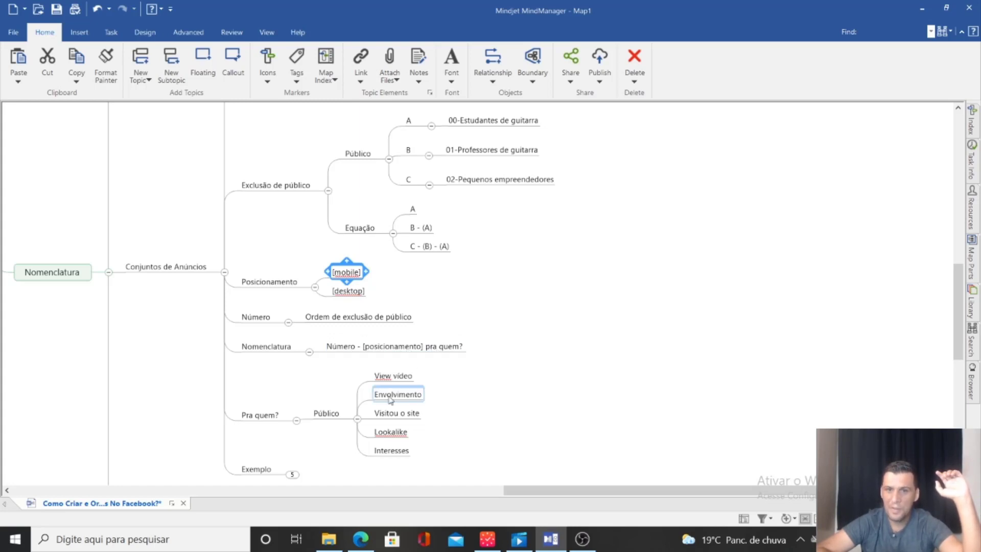
pyautogui.click(391, 414)
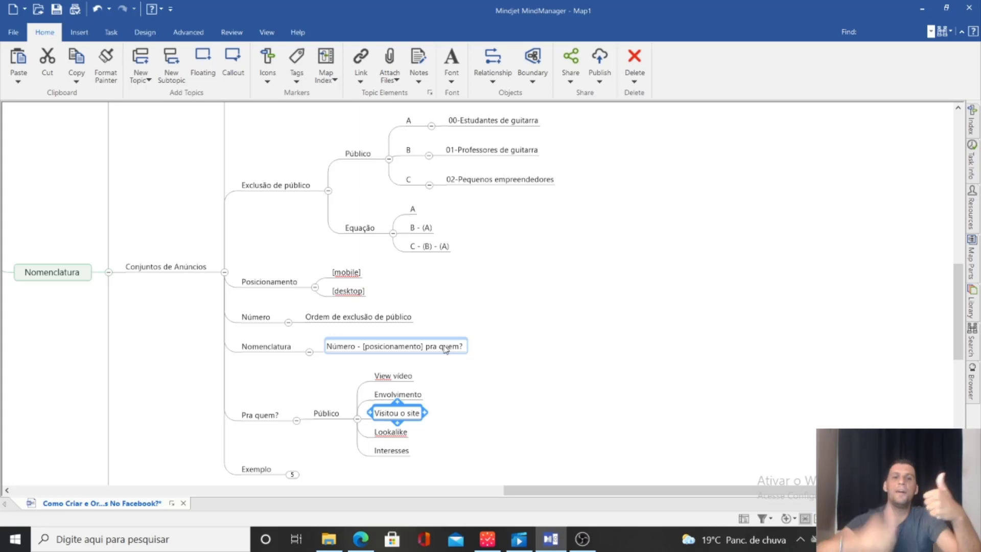
# - Expand the Exemplo topic under Conjuntos de Anúncios and bring its ad-set naming examples into view
pyautogui.click(295, 474)
pyautogui.scroll(-3, 318, 442)
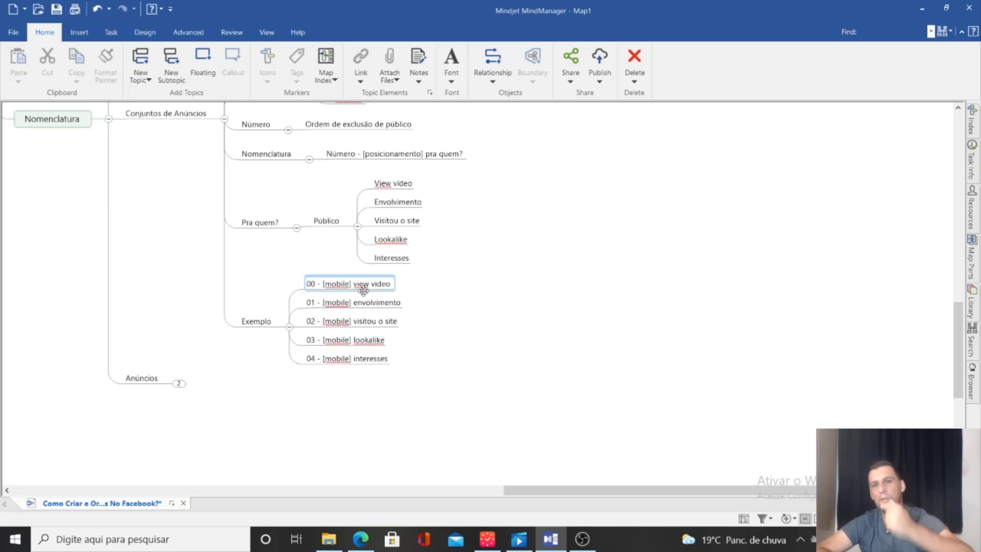
pyautogui.scroll(3, 396, 279)
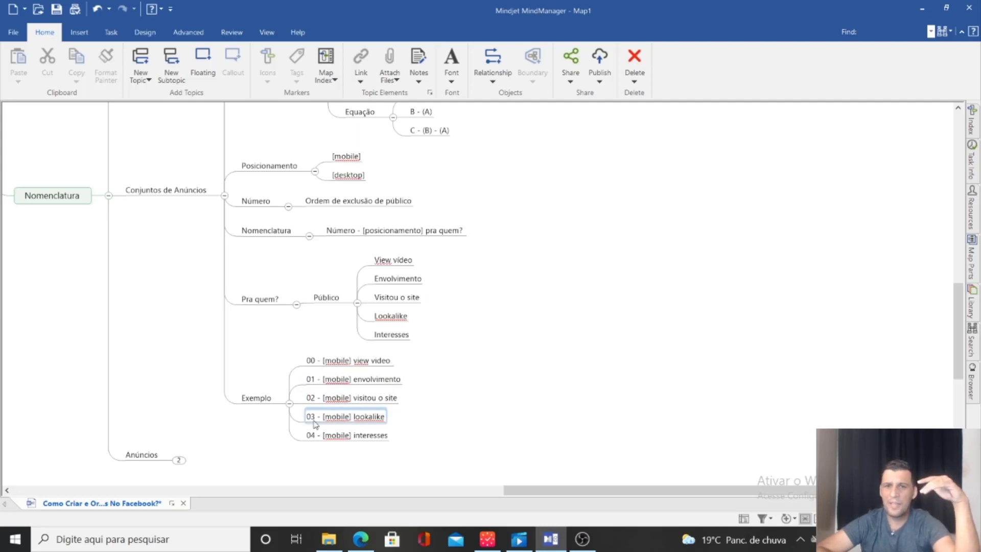
# - Delete the "03 - [mobile] lookalike" and "04 - [mobile] interesses" subtopics from the Exemplo topic under Conjuntos de Anúncios
pyautogui.scroll(3, 314, 424)
pyautogui.scroll(3, 422, 324)
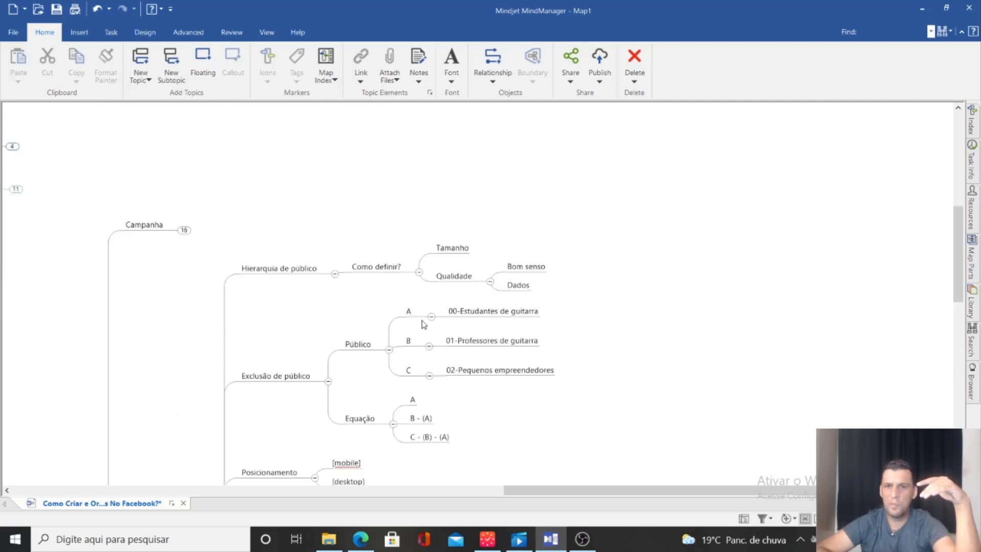
pyautogui.scroll(-3, 423, 324)
pyautogui.scroll(-3, 401, 346)
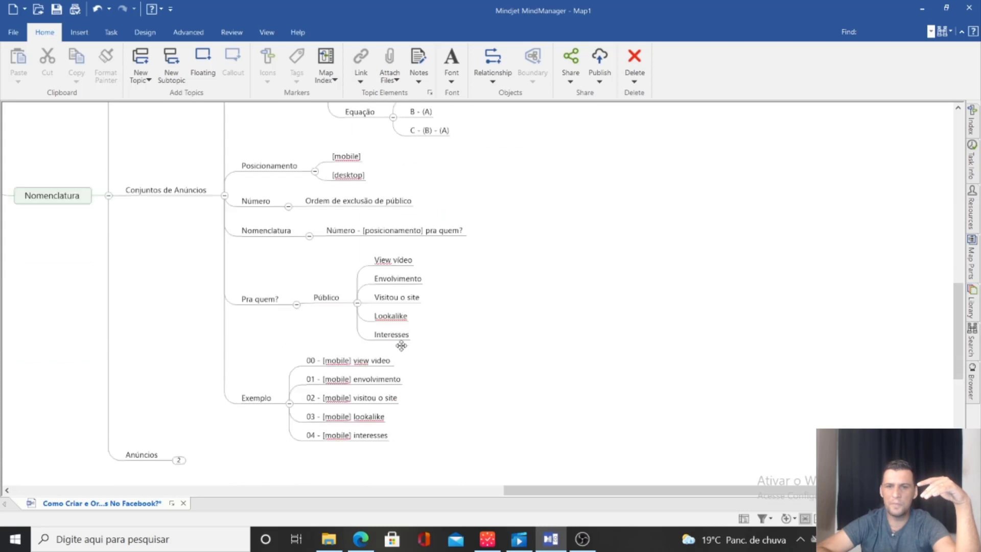
pyautogui.click(342, 420)
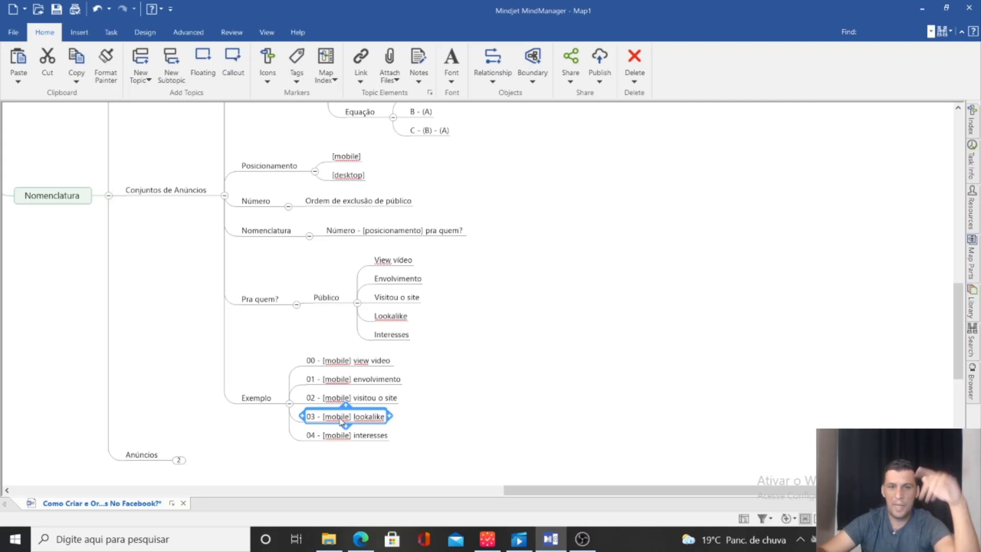
pyautogui.press('Delete')
pyautogui.press('Delete')
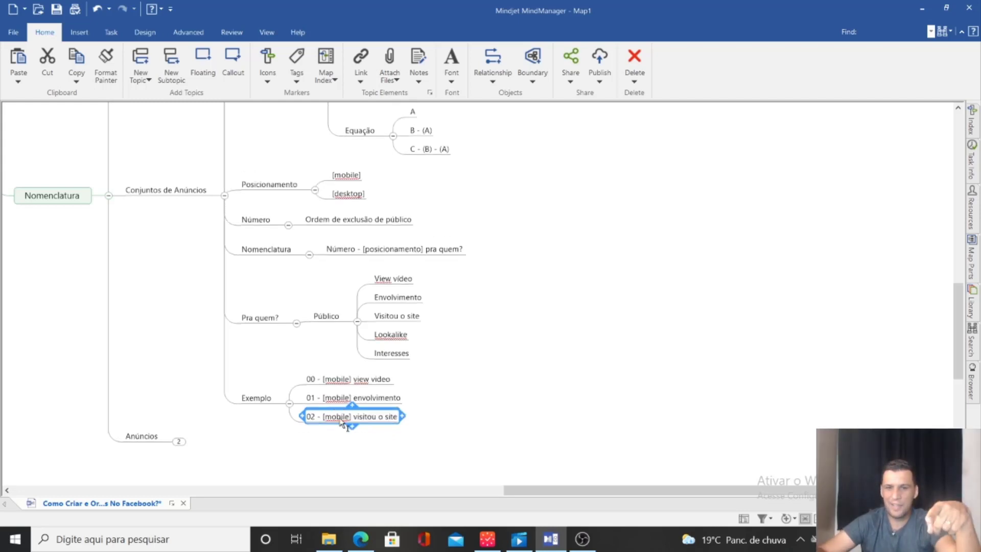
pyautogui.click(438, 411)
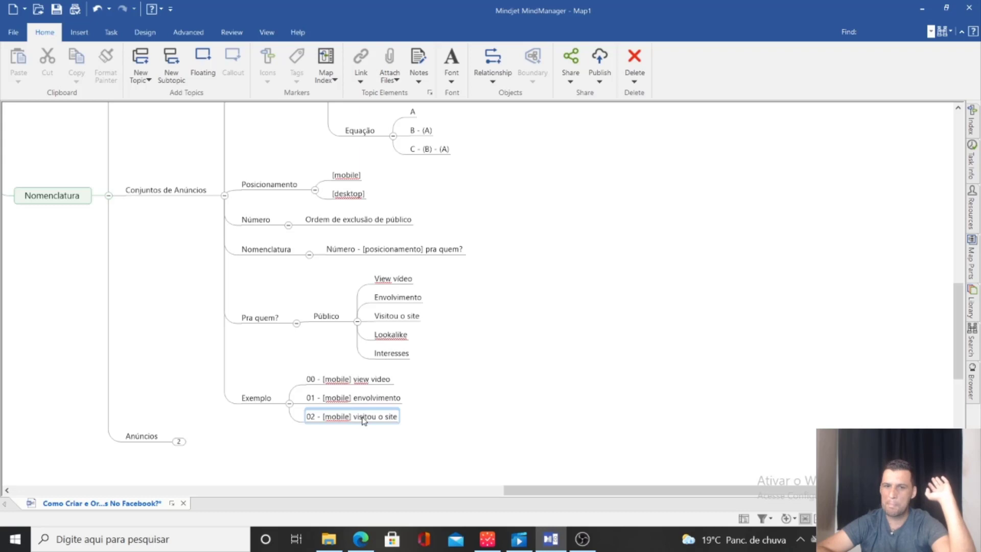
# - Review the exclusion equation, the numbered audiences, the Número rule and the placement options against the Exemplo ad-set names
pyautogui.scroll(3, 343, 381)
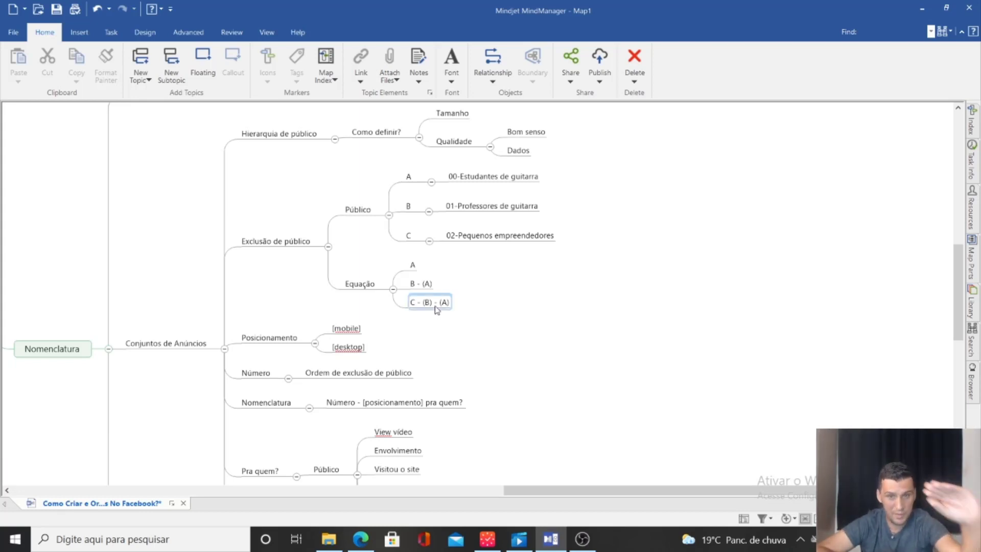
pyautogui.scroll(-3, 437, 310)
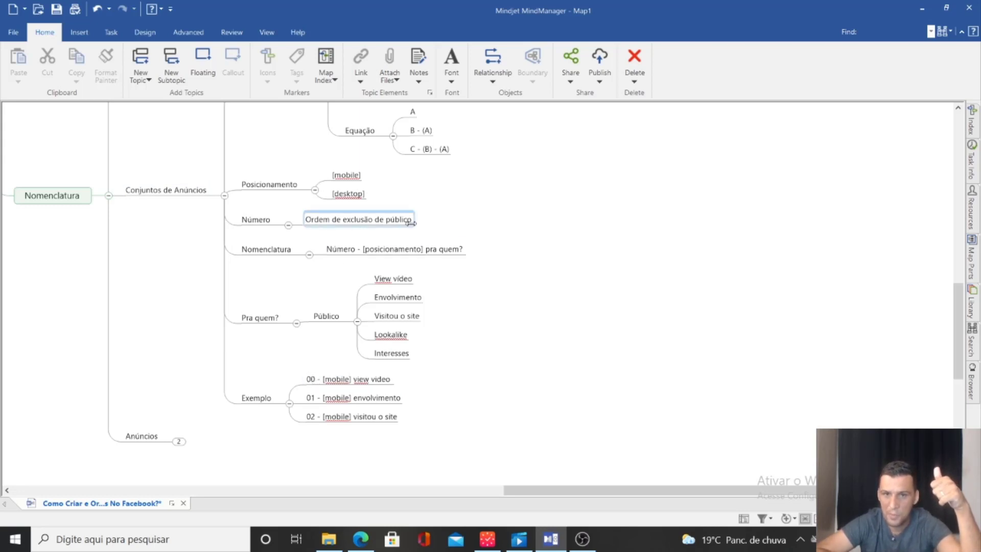
pyautogui.scroll(5, 411, 223)
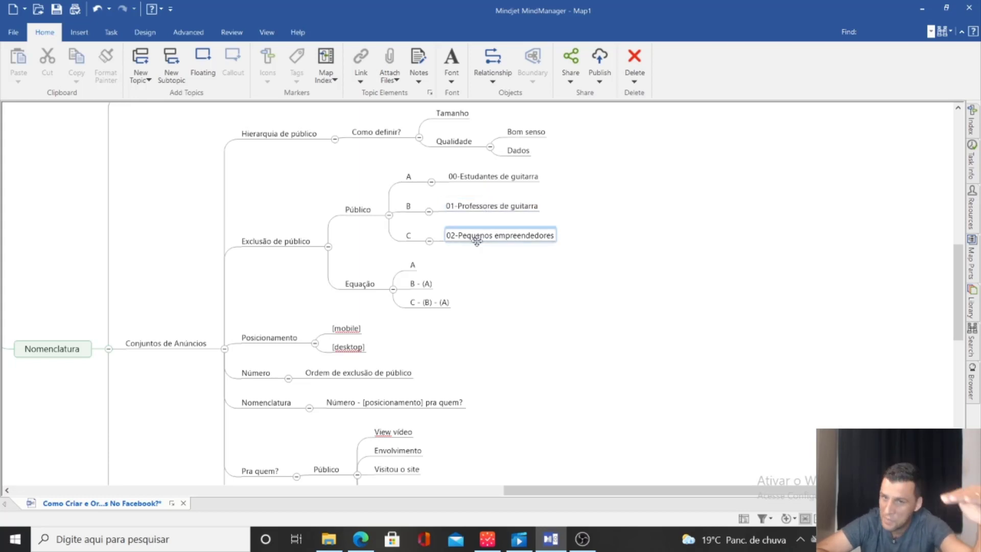
pyautogui.scroll(-3, 476, 240)
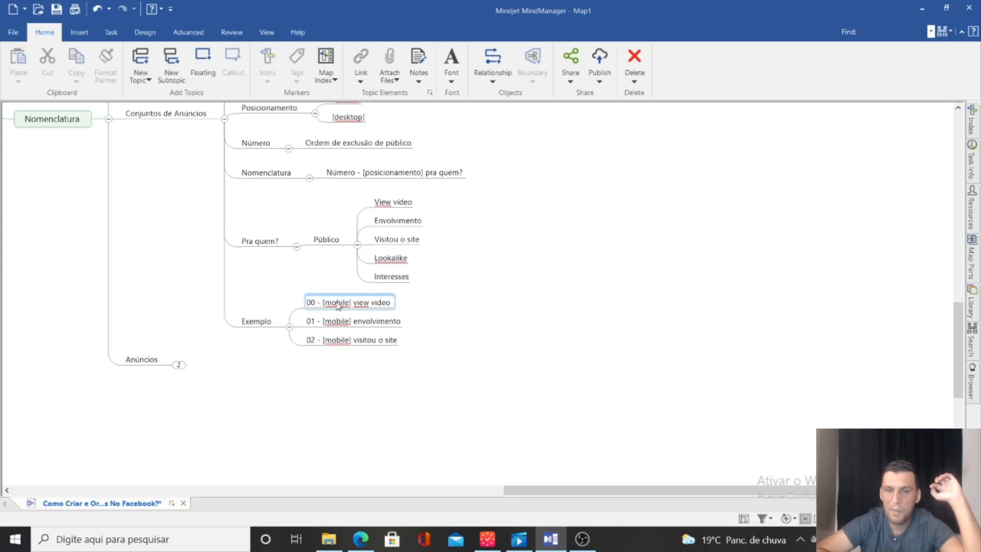
pyautogui.scroll(2, 336, 291)
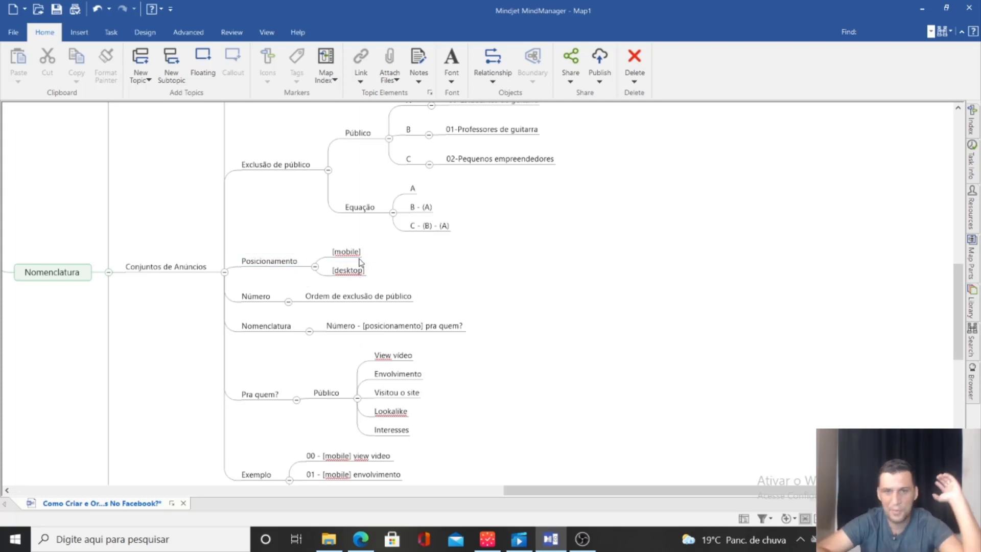
pyautogui.scroll(-1, 339, 318)
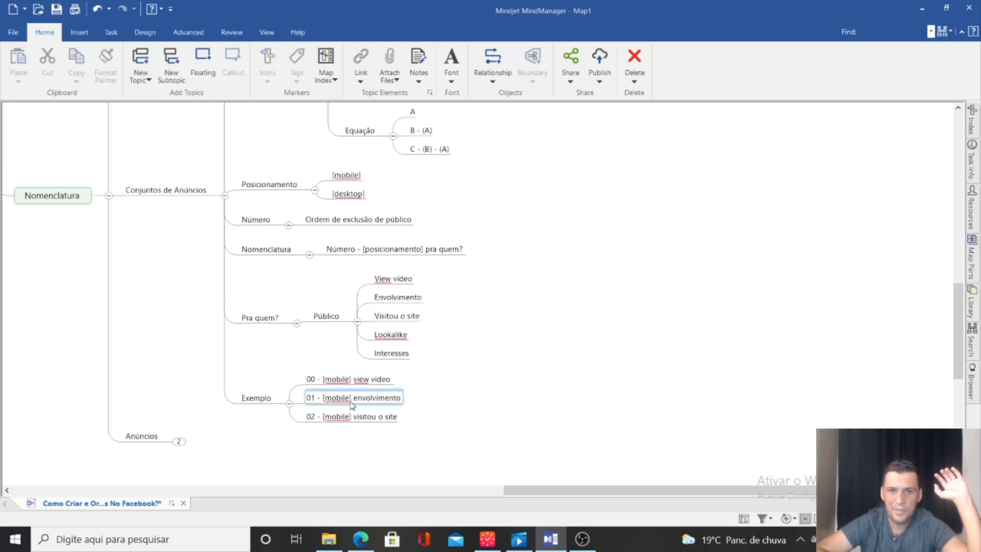
# - Go through the 00, 01 and 02 example names one by one, matching each with its numbered audience and Pra quem? audience type
pyautogui.click(315, 384)
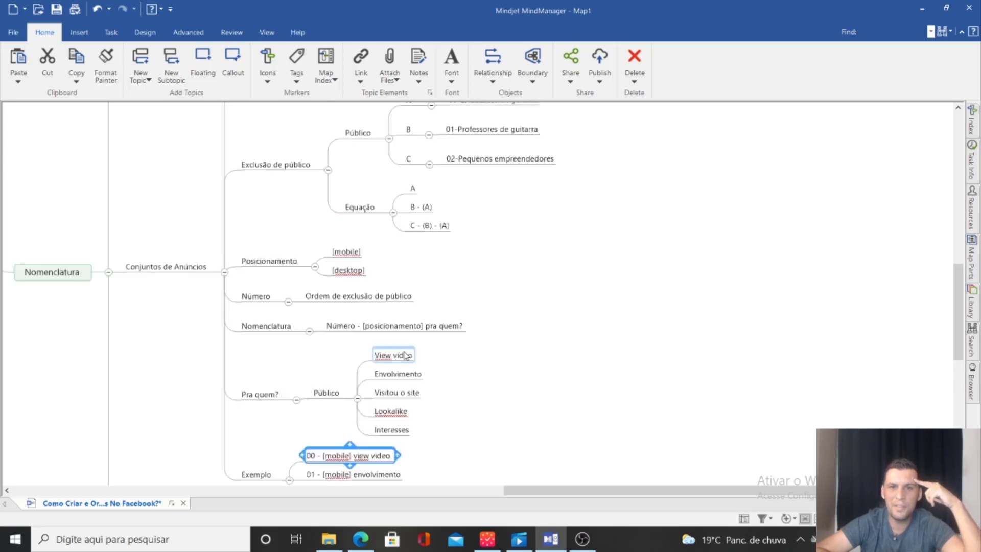
pyautogui.scroll(3, 315, 386)
pyautogui.scroll(-5, 415, 308)
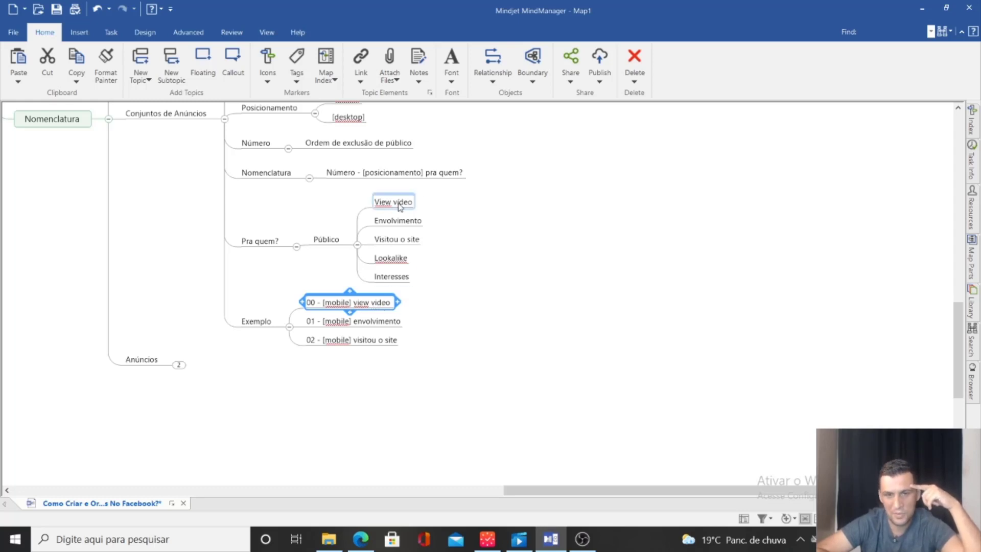
pyautogui.click(313, 325)
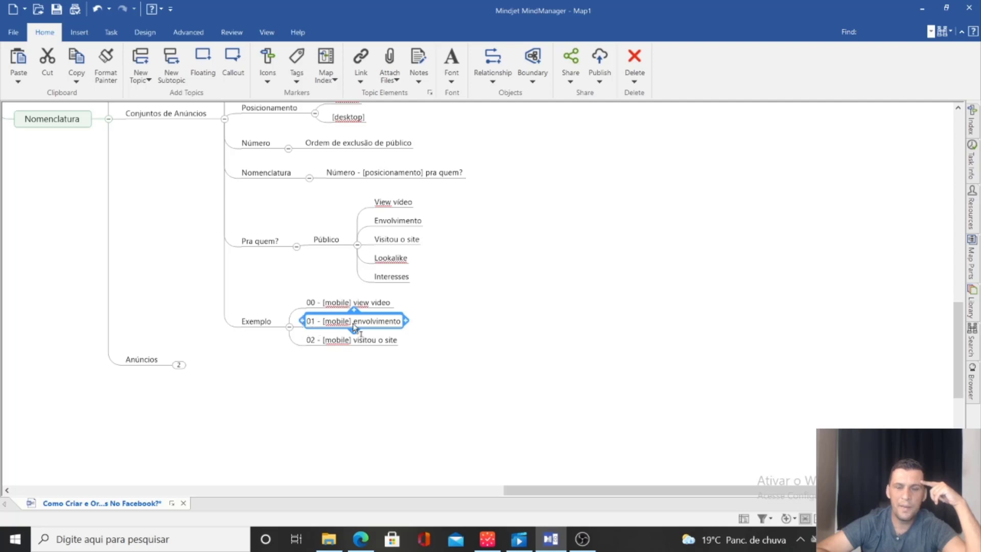
pyautogui.scroll(5, 485, 249)
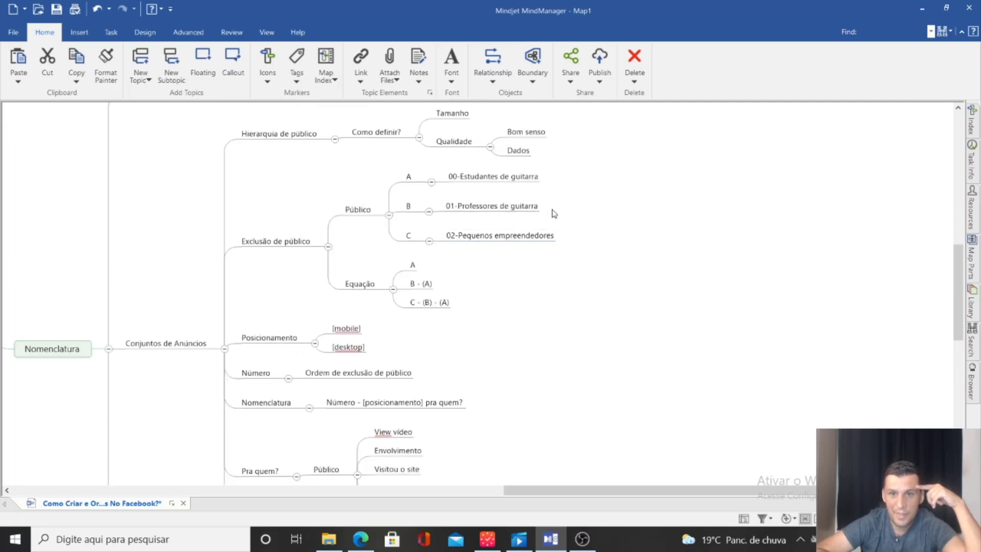
pyautogui.scroll(-5, 497, 244)
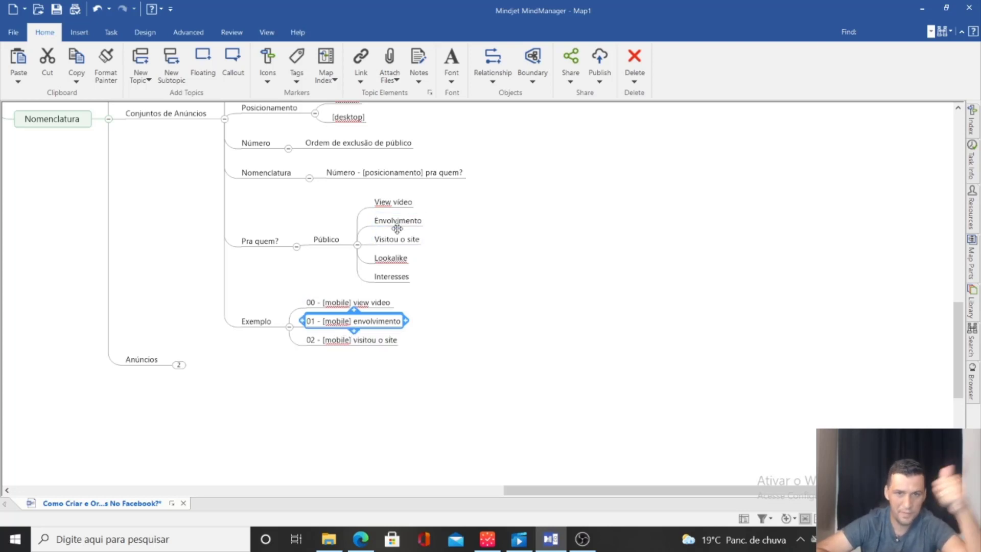
pyautogui.click(312, 341)
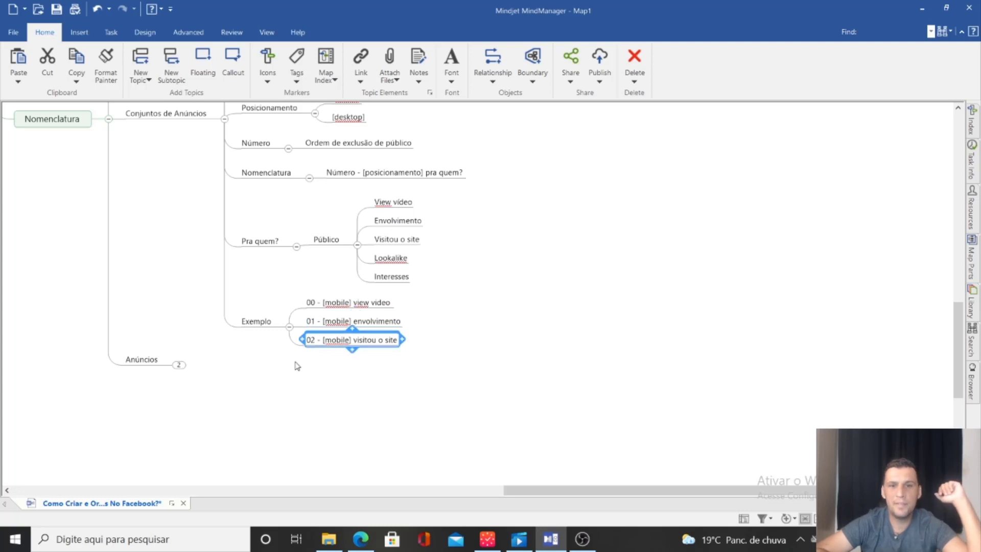
pyautogui.scroll(3, 372, 268)
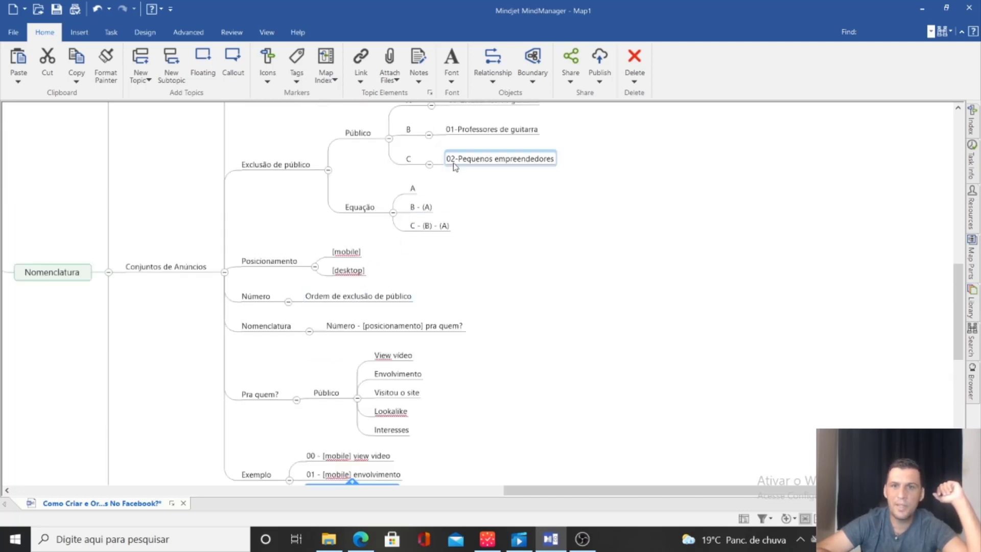
pyautogui.scroll(-2, 443, 278)
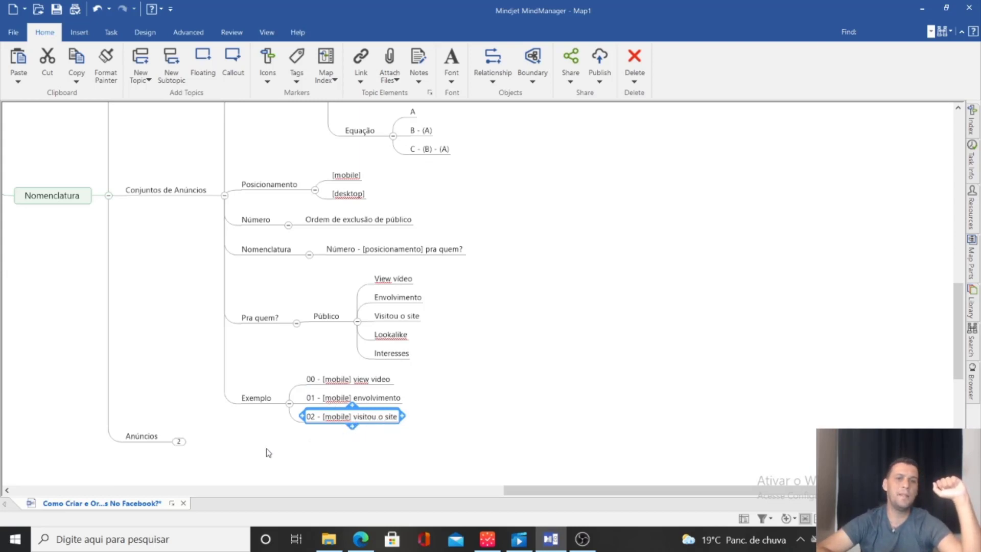
pyautogui.click(282, 435)
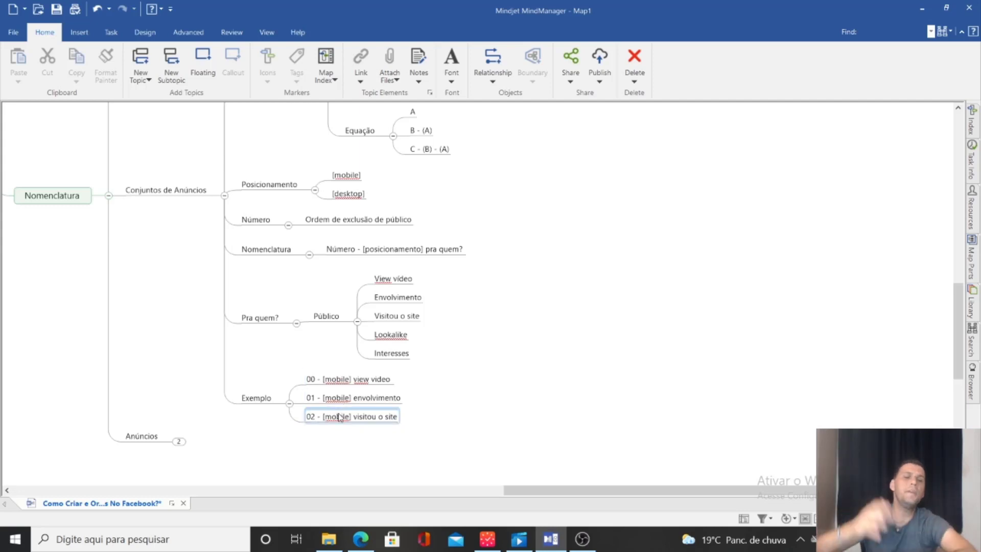
pyautogui.scroll(3, 332, 421)
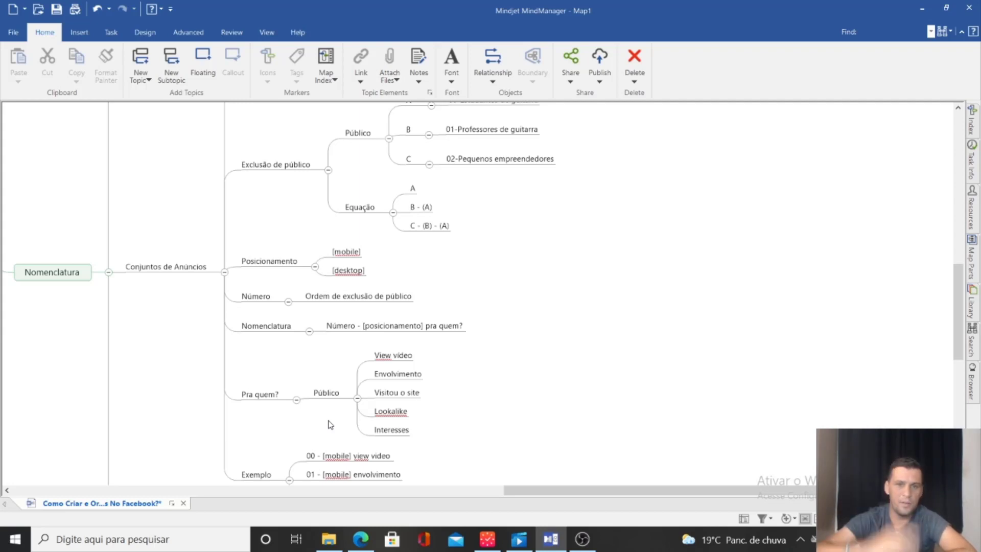
pyautogui.scroll(-3, 329, 424)
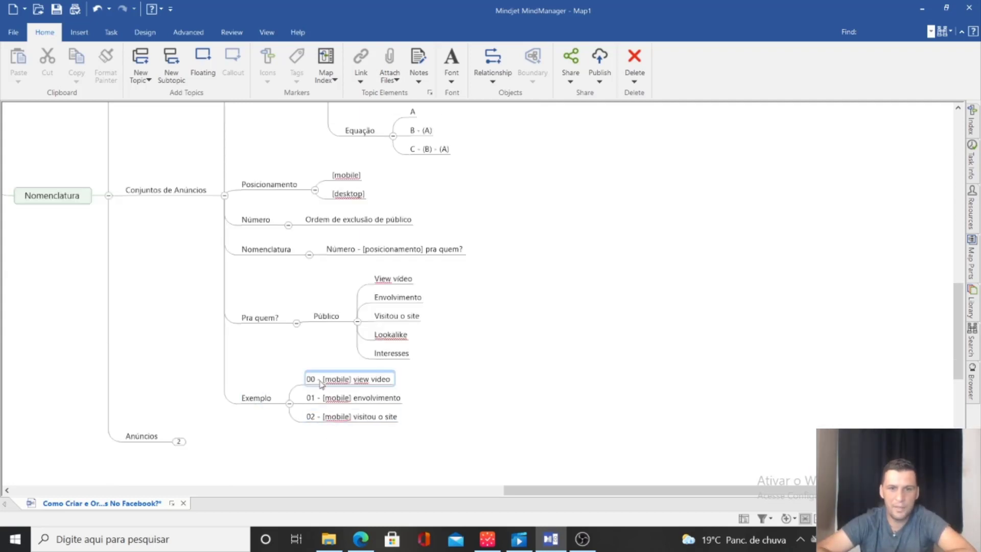